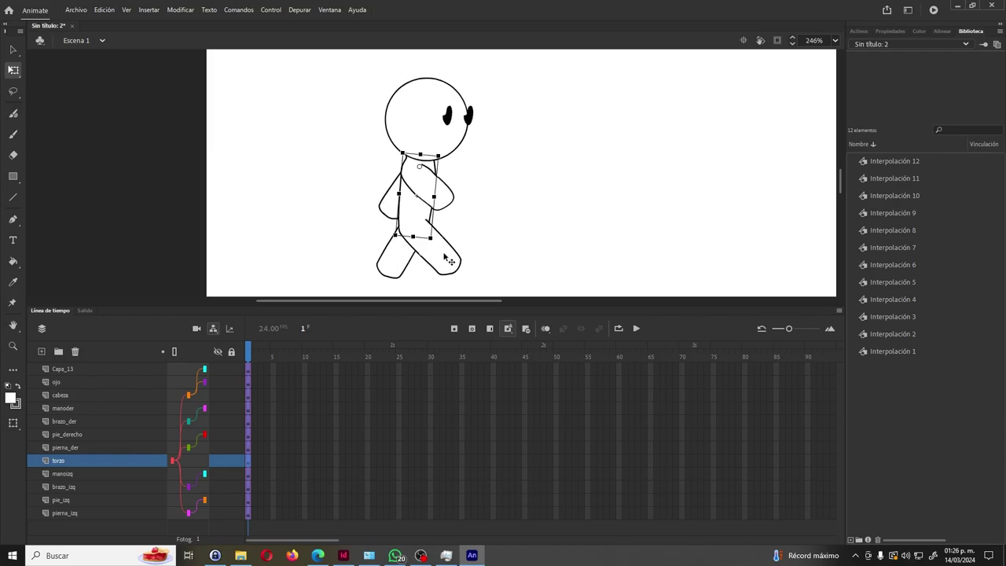
# Undo the last pose change on the rigged character, then hide the layer parenting view and narrow the layer column.
pyautogui.click(462, 259)
pyautogui.hotkey('ctrl', 'z')
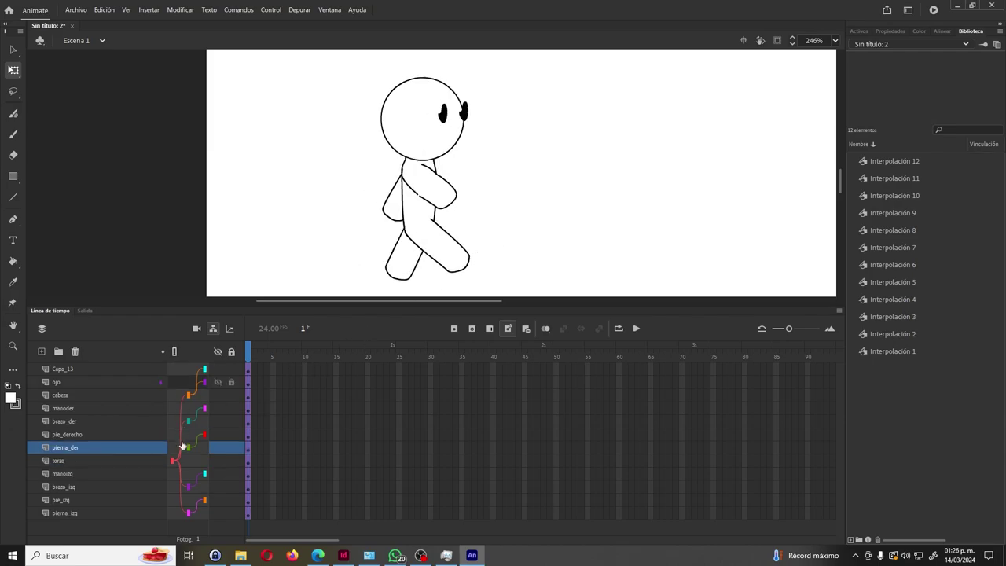
pyautogui.click(213, 330)
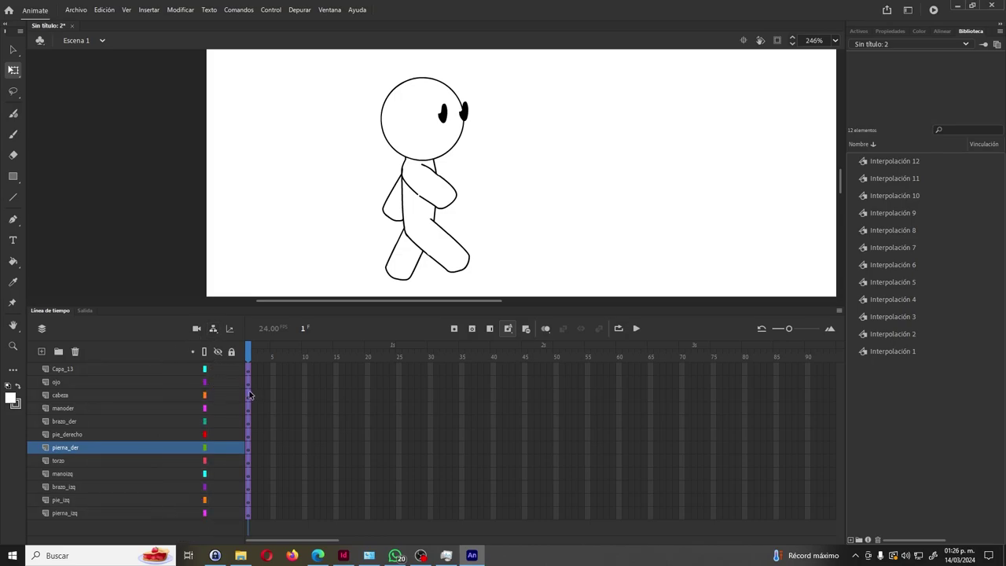
pyautogui.moveTo(244, 389); pyautogui.dragTo(148, 391)
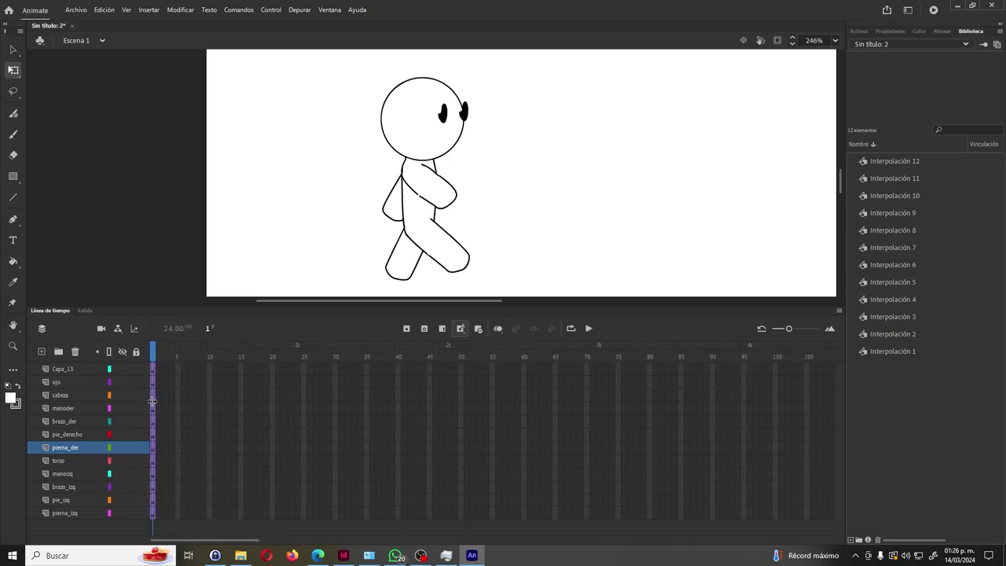
pyautogui.click(191, 423)
pyautogui.click(153, 370)
pyautogui.hotkey('ctrl', 'shift', 'v')
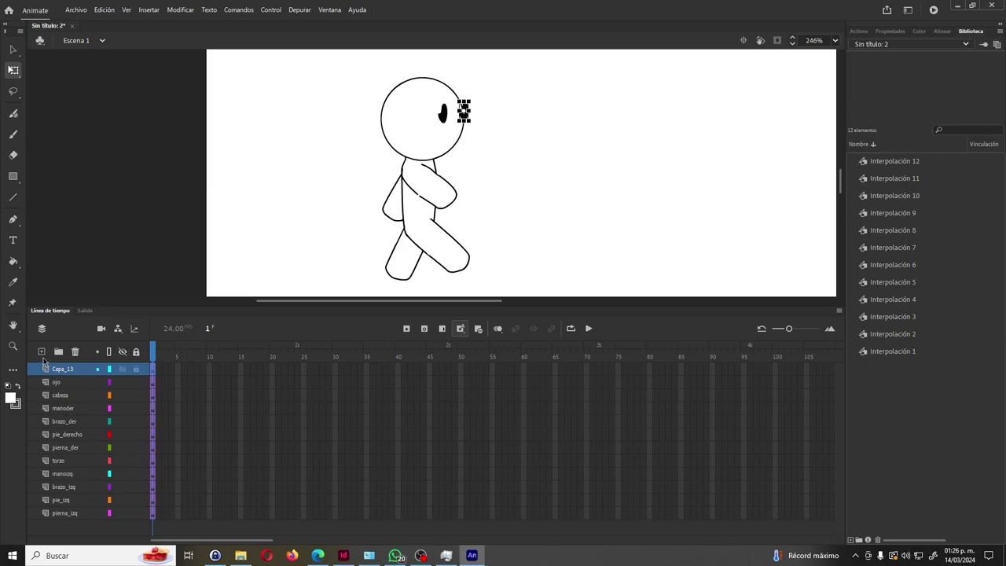
# Add a new layer beneath pierna_izq, at the end of the layer stack, and name it "referencia".
pyautogui.click(60, 516)
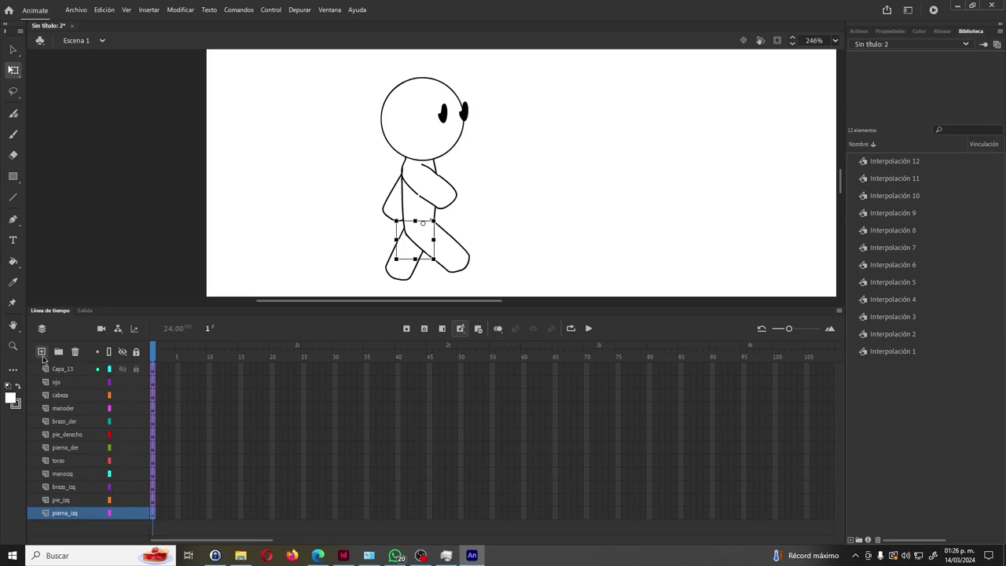
pyautogui.click(42, 352)
pyautogui.moveTo(68, 519); pyautogui.dragTo(47, 534)
pyautogui.doubleClick(62, 526)
pyautogui.write('referencia')
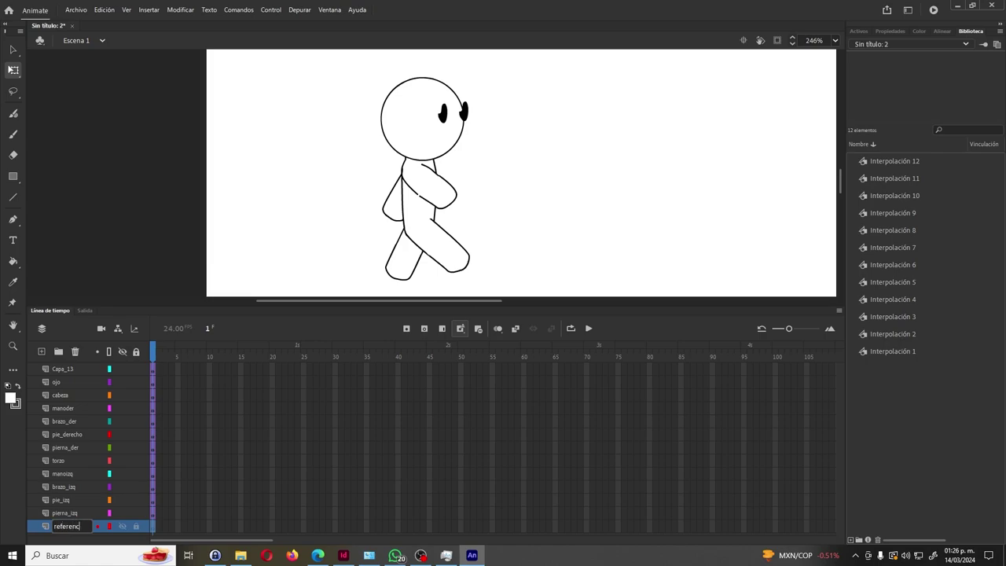
pyautogui.click(197, 475)
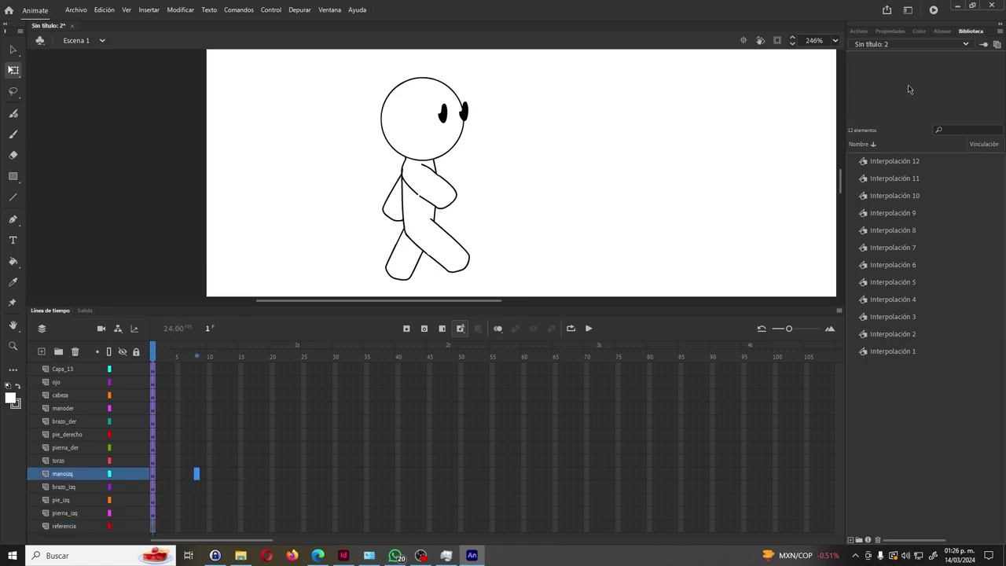
# Switch to the Clásico workspace and enlarge the timeline so all the character's layers fit in it.
pyautogui.click(910, 11)
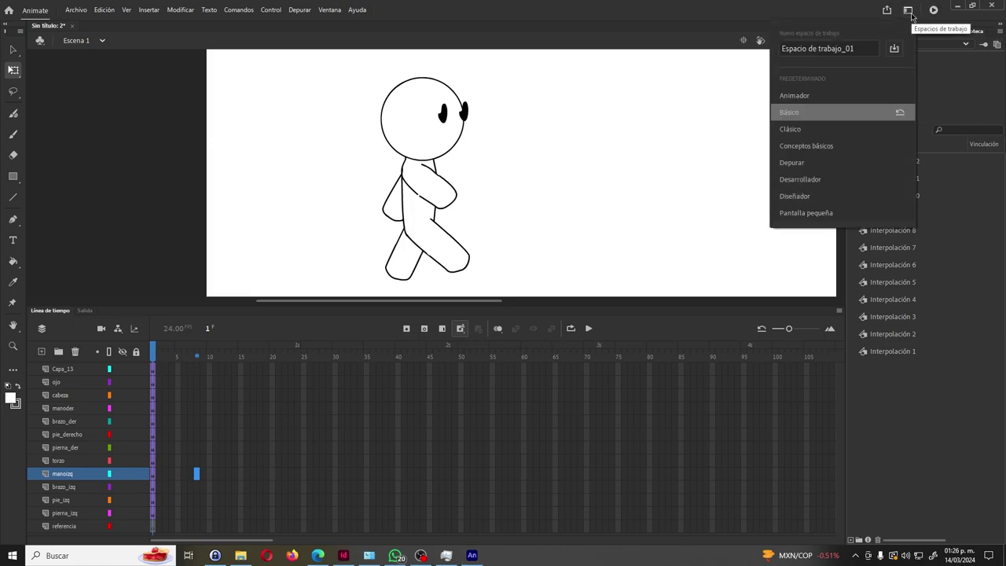
pyautogui.click(825, 137)
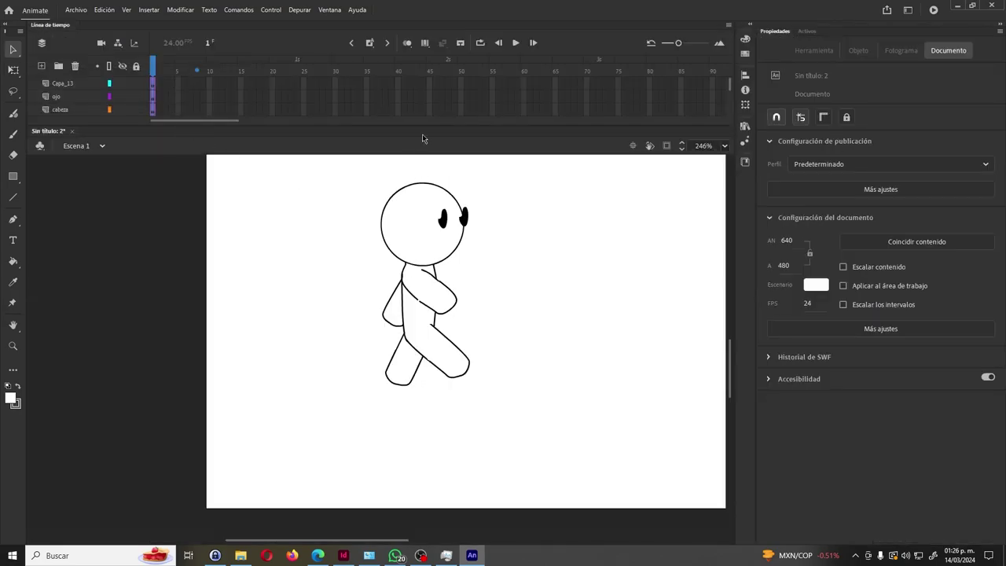
pyautogui.moveTo(428, 125); pyautogui.dragTo(421, 257)
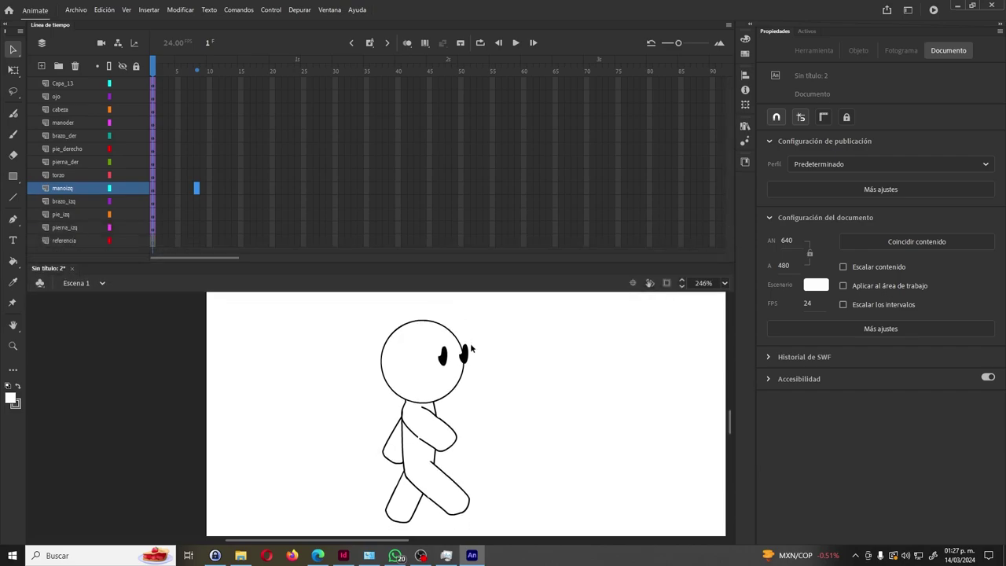
pyautogui.press('space')
pyautogui.moveTo(476, 356); pyautogui.dragTo(347, 353)
# Switch to Illustrator to examine the sketched walk-cycle poses, and return to Animate.
pyautogui.click(91, 242)
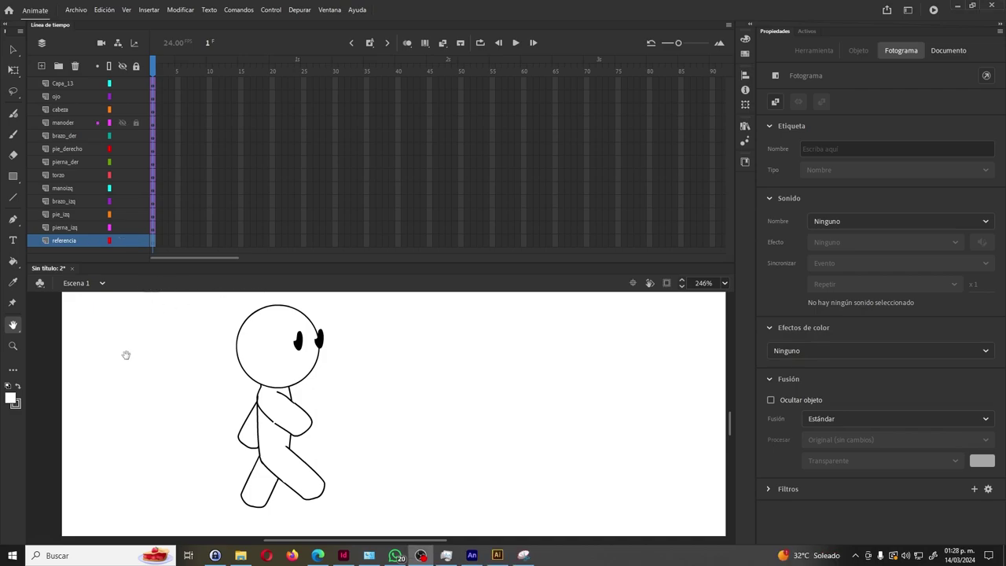
pyautogui.click(497, 556)
pyautogui.click(294, 218)
pyautogui.click(376, 223)
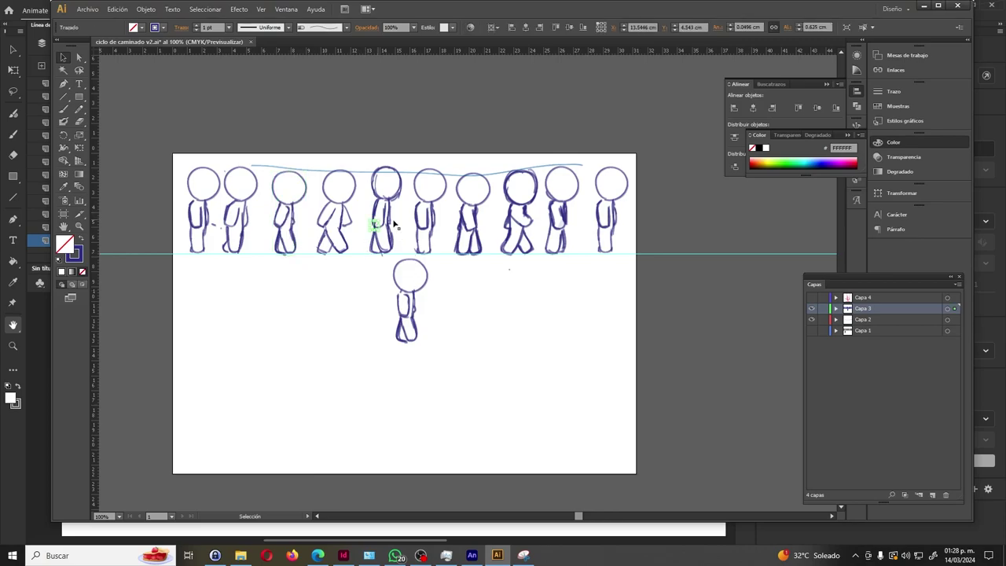
pyautogui.click(485, 246)
pyautogui.click(472, 556)
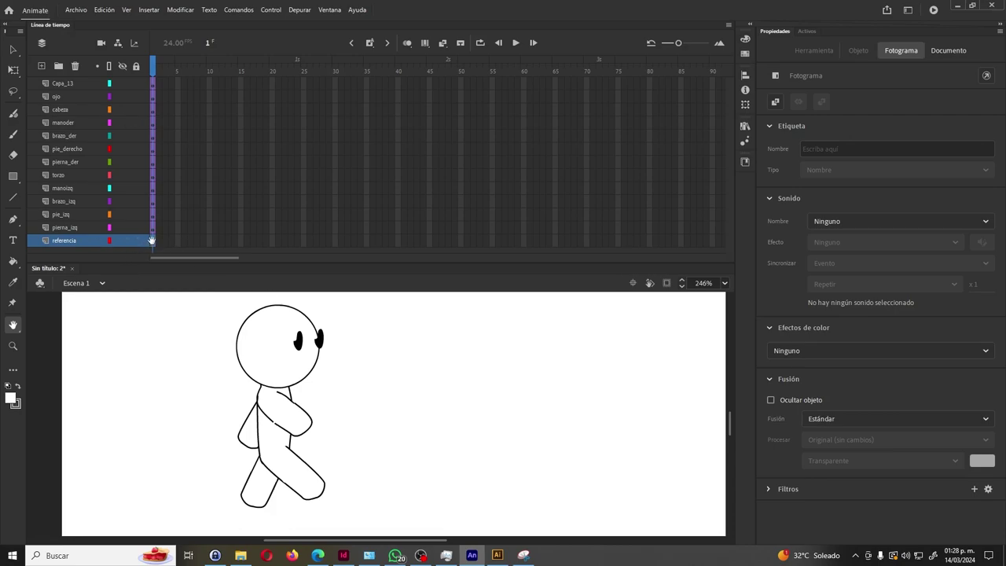
# Check the walk-cycle capture in the snipping tool and paste it onto the referencia layer.
pyautogui.press('v')
pyautogui.click(117, 245)
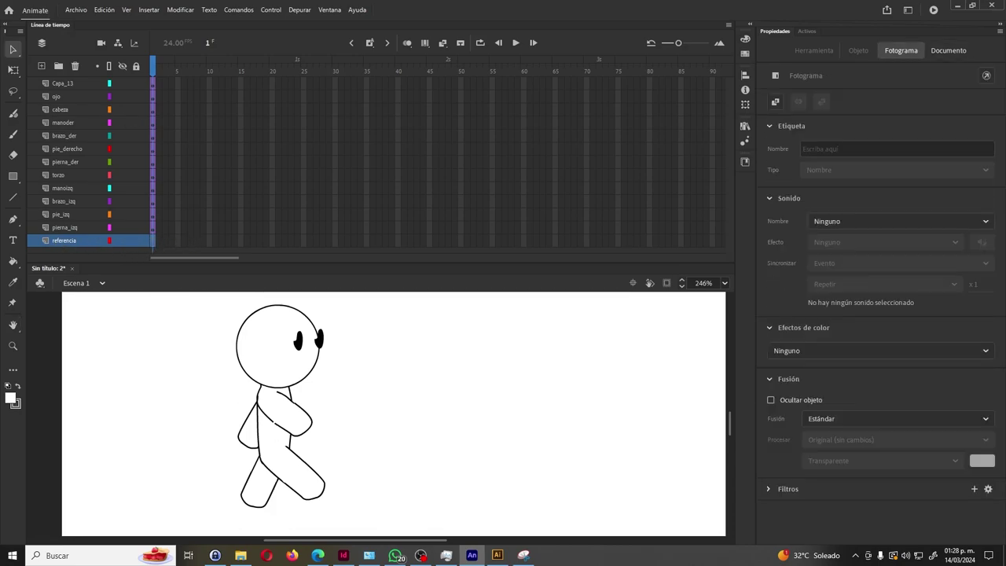
pyautogui.click(523, 556)
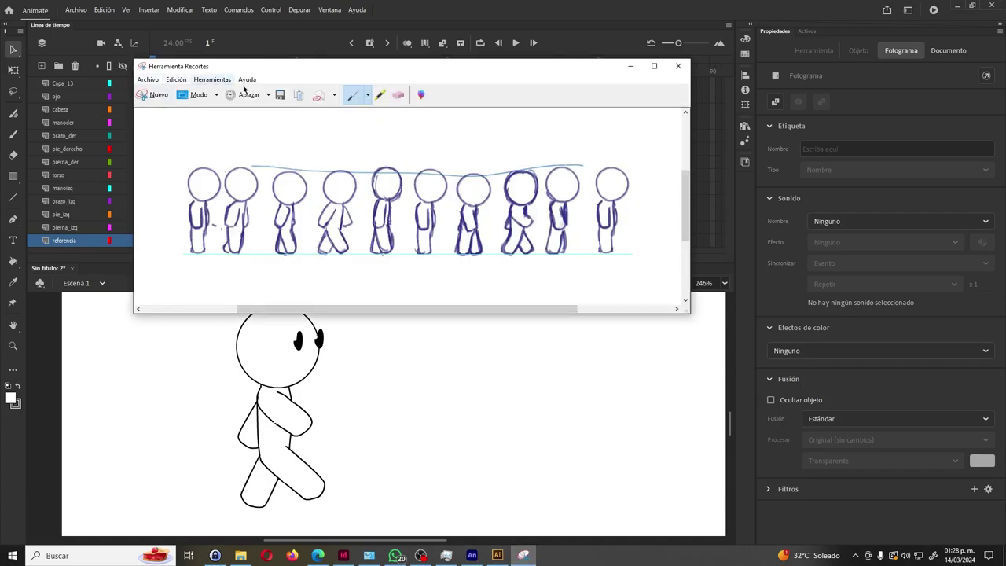
pyautogui.click(631, 69)
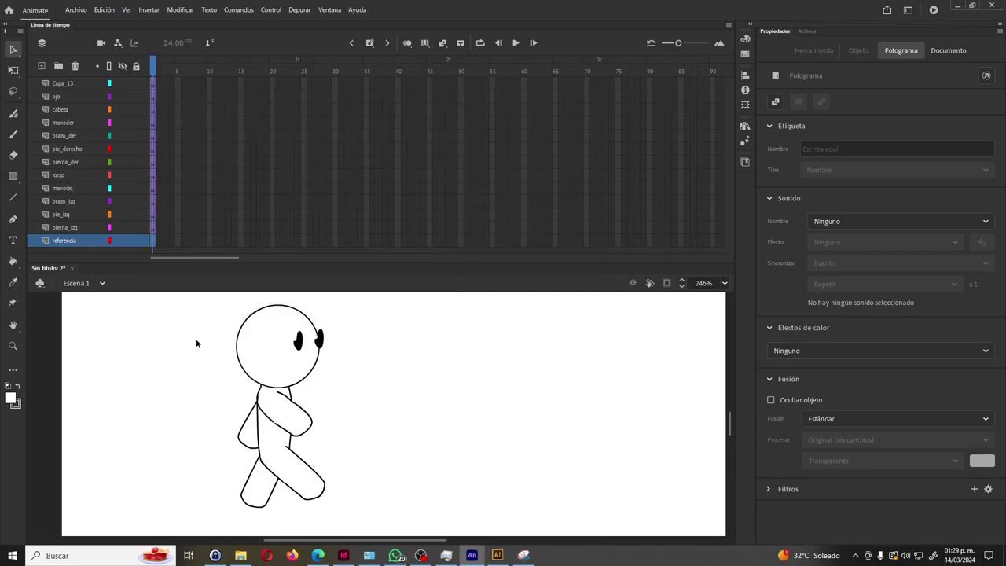
pyautogui.hotkey('ctrl', 'v')
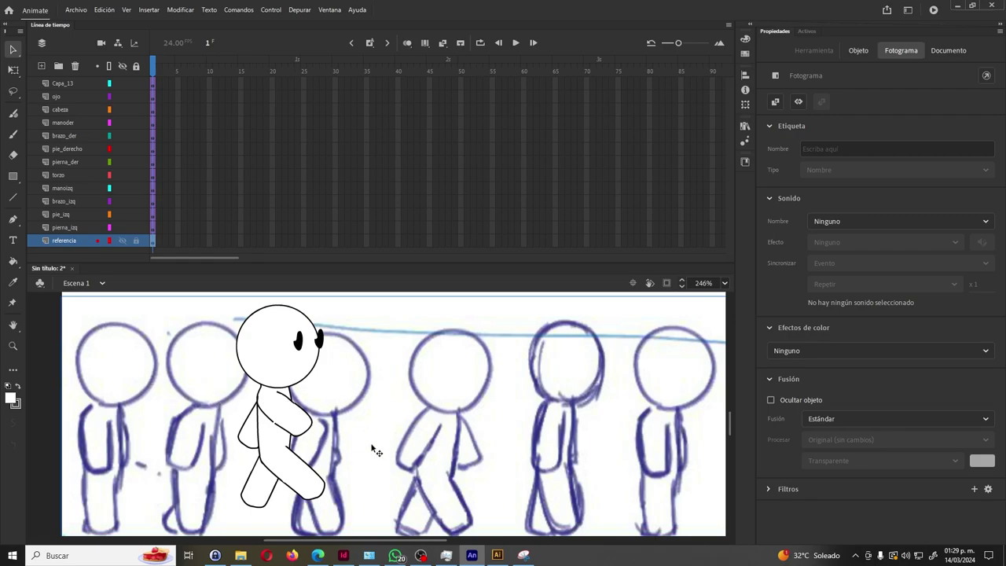
# Position the walk-cycle image behind the character with its ground line just below the feet, and lock the referencia layer.
pyautogui.moveTo(393, 467); pyautogui.dragTo(472, 449)
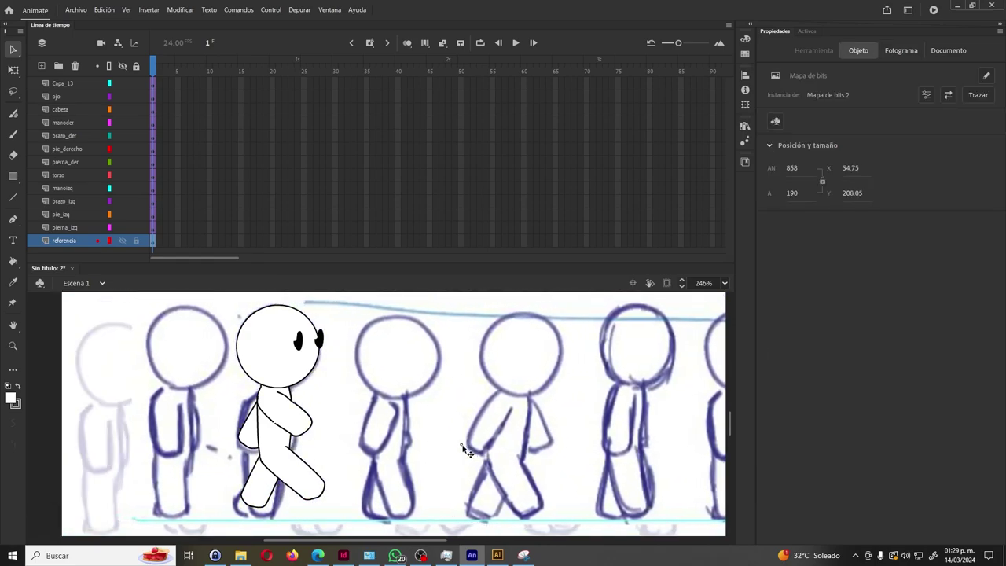
pyautogui.click(136, 241)
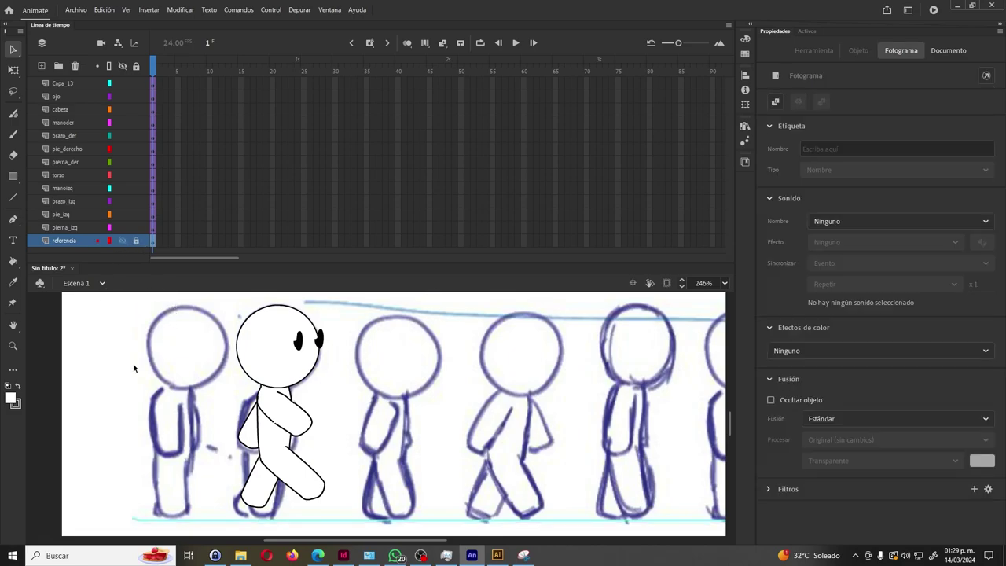
pyautogui.click(268, 382)
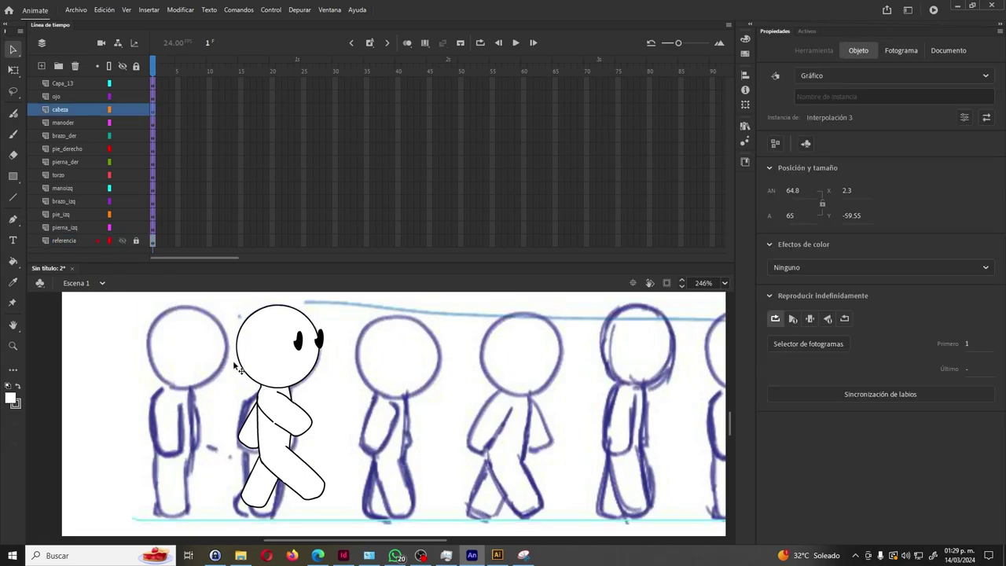
pyautogui.click(155, 86)
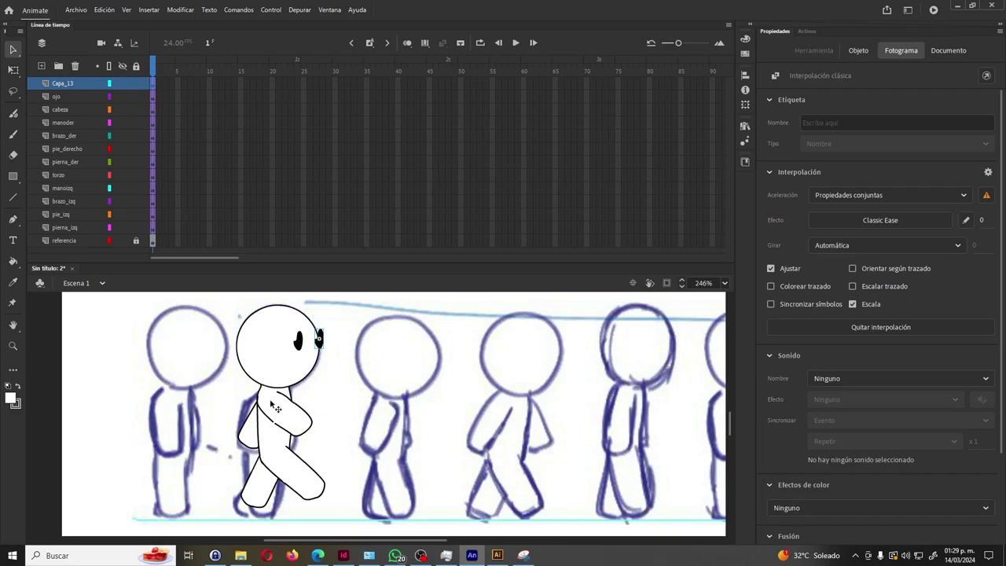
# Rotate the right leg (pierna_der) with Free Transform so that it stands straight down under the torso.
pyautogui.click(289, 488)
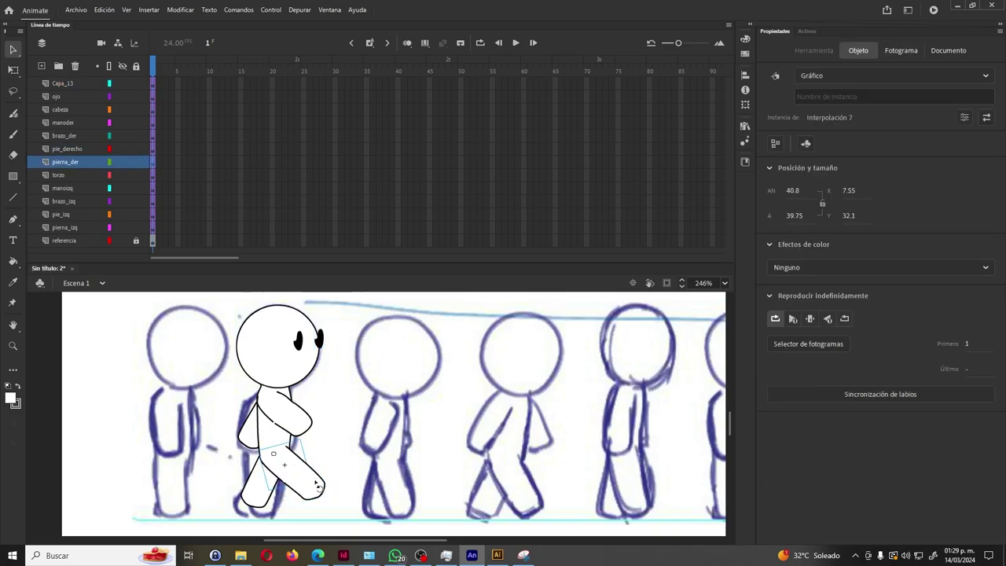
pyautogui.press('q')
pyautogui.moveTo(319, 488); pyautogui.dragTo(297, 512)
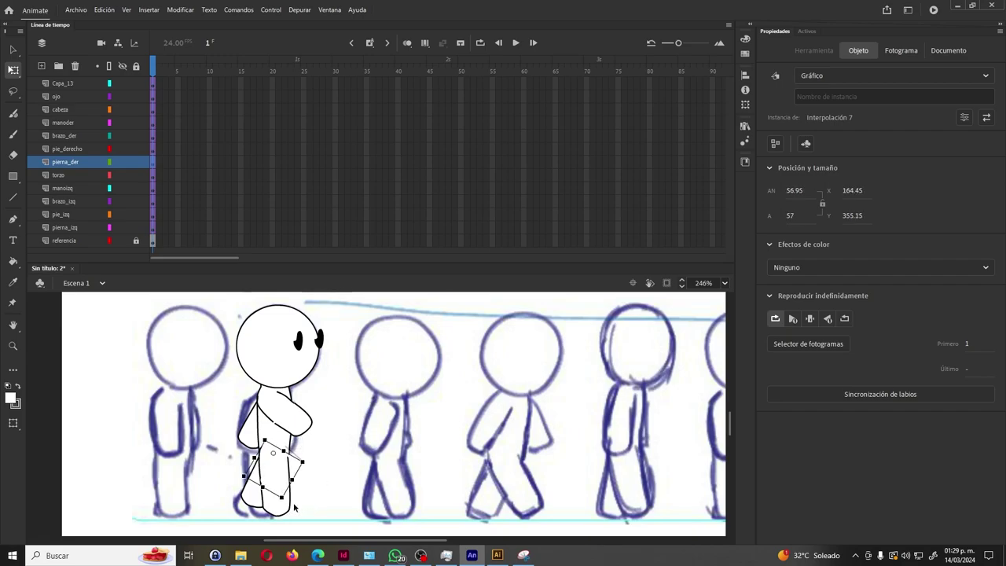
# Rotate the left thigh (pierna_izq) and lower leg (pie_izq) so the left leg stands almost hidden behind the right one.
pyautogui.click(261, 486)
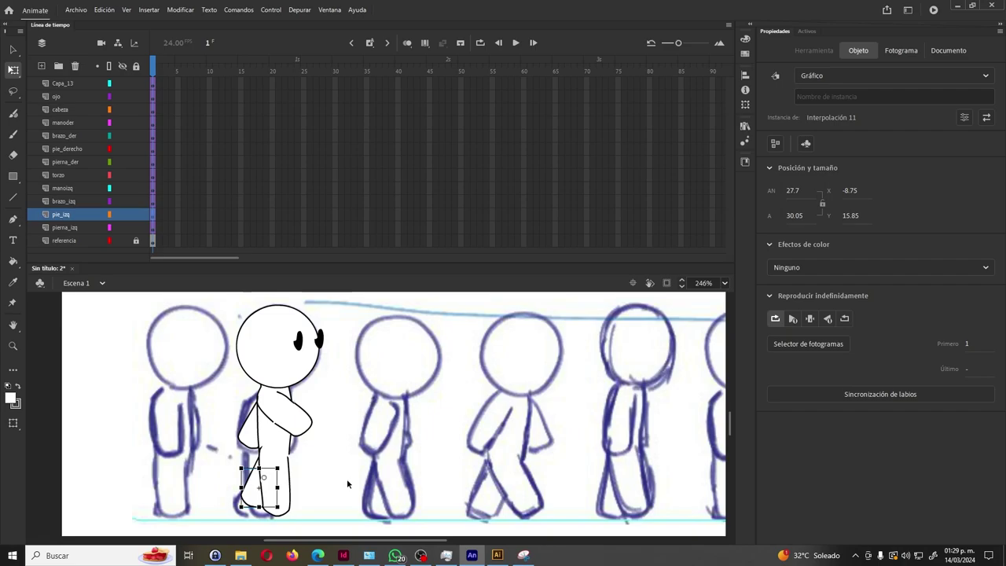
pyautogui.click(255, 462)
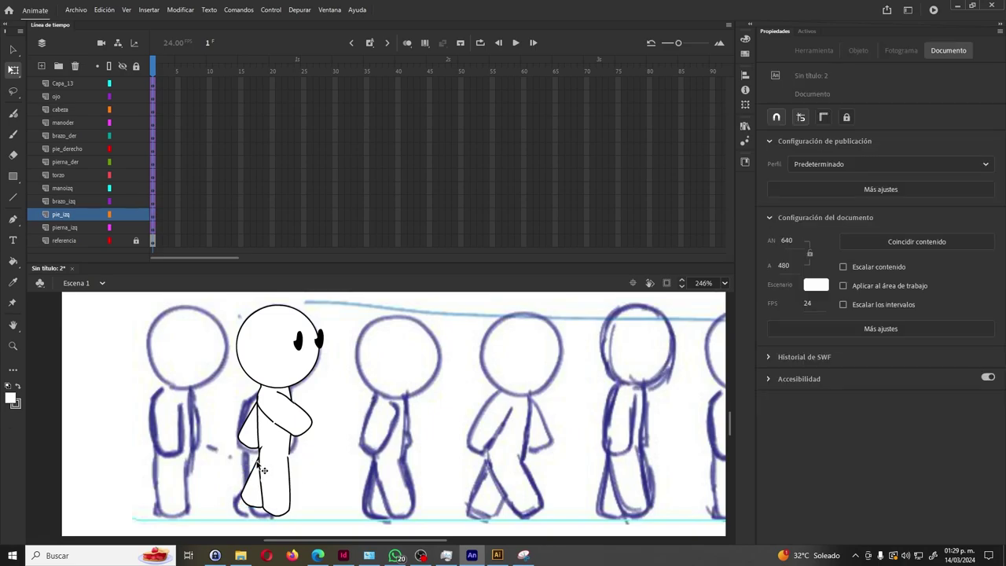
pyautogui.click(262, 468)
pyautogui.moveTo(303, 501); pyautogui.dragTo(313, 499)
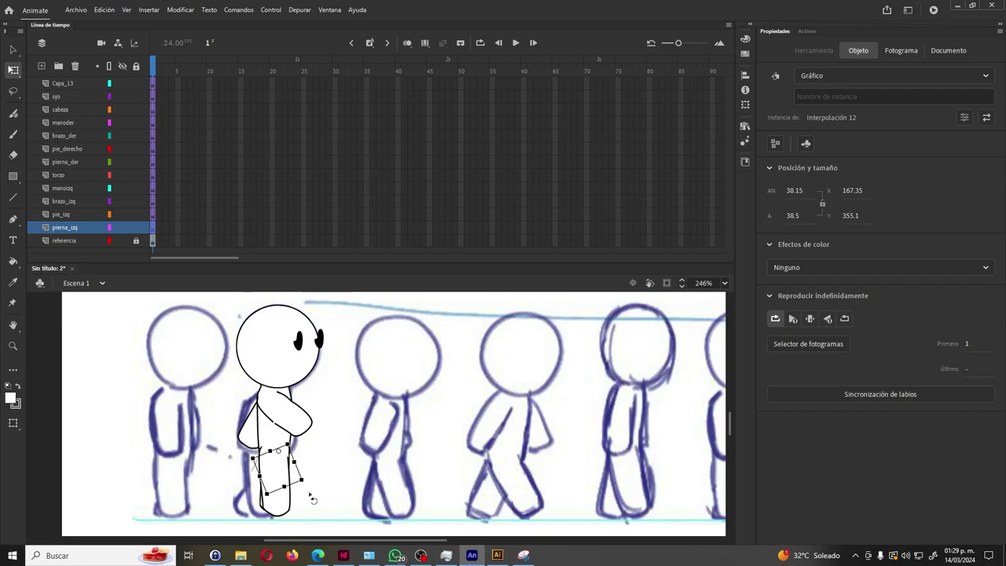
pyautogui.click(264, 505)
pyautogui.moveTo(307, 517)
pyautogui.mouseDown()
pyautogui.moveTo(329, 507)
pyautogui.moveTo(307, 508)
pyautogui.mouseUp()
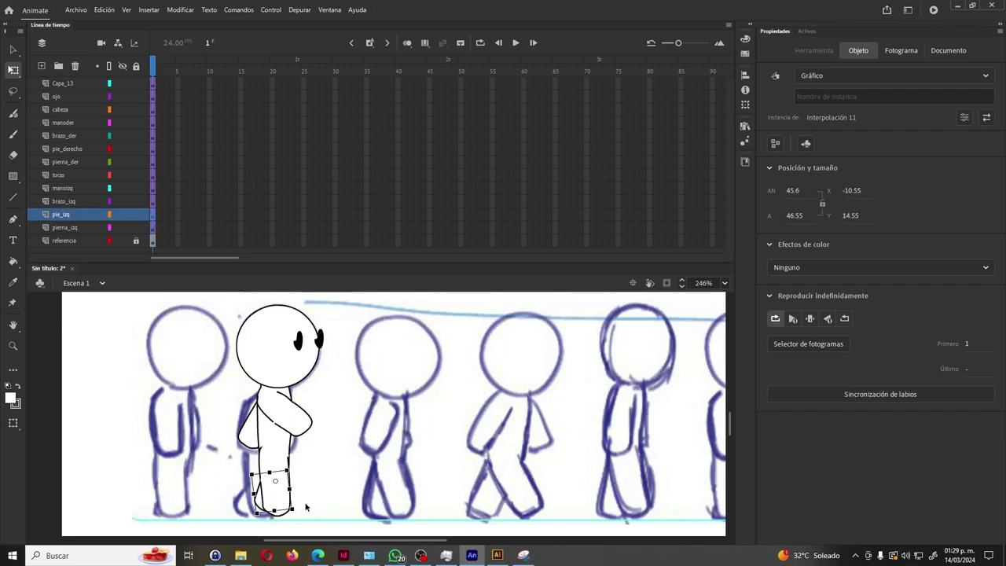
pyautogui.click(304, 507)
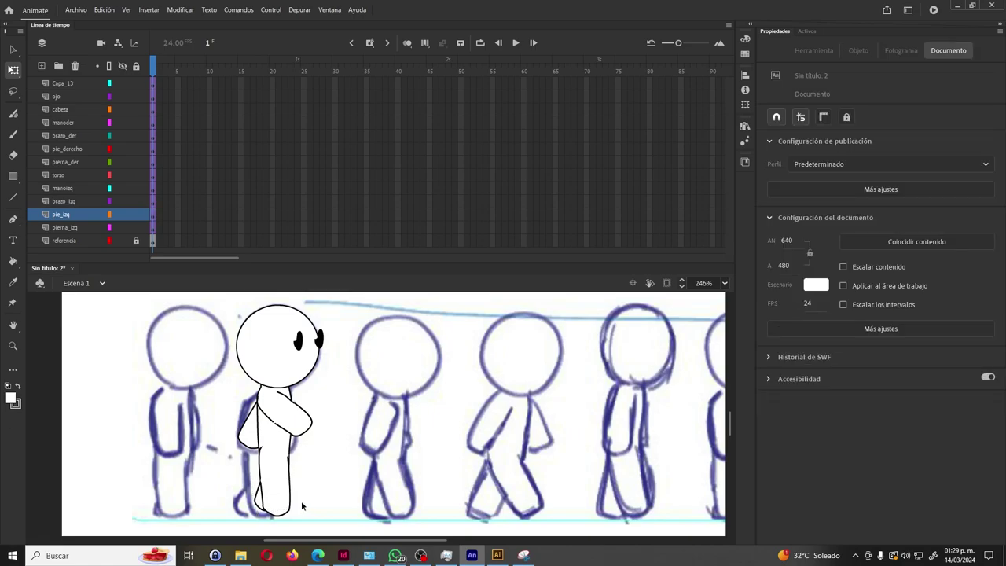
# Rotate the right upper arm (brazo_der) about the shoulder so the arm hangs down in front of the torso.
pyautogui.click(283, 407)
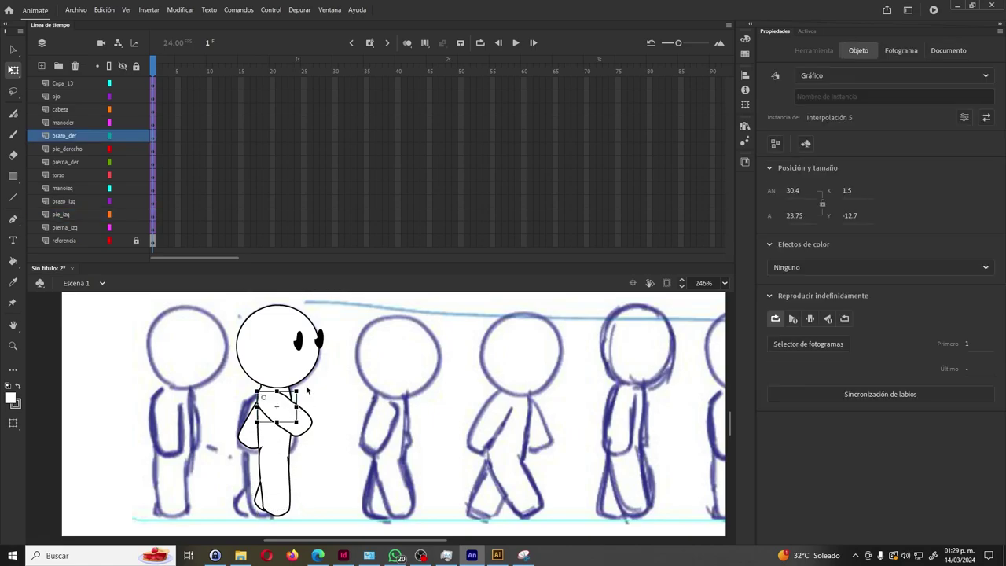
pyautogui.moveTo(306, 395); pyautogui.dragTo(297, 414)
pyautogui.click(243, 414)
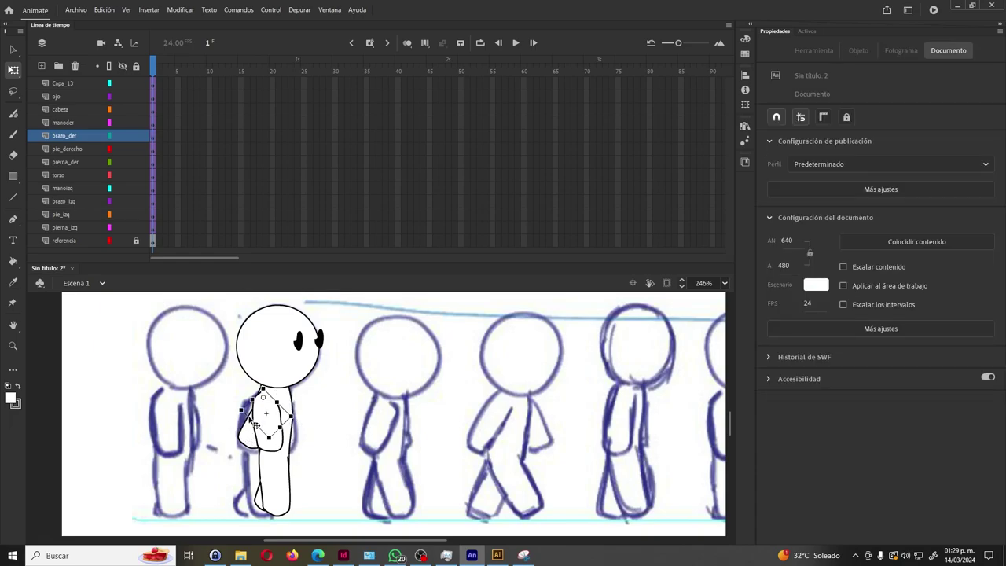
pyautogui.click(250, 421)
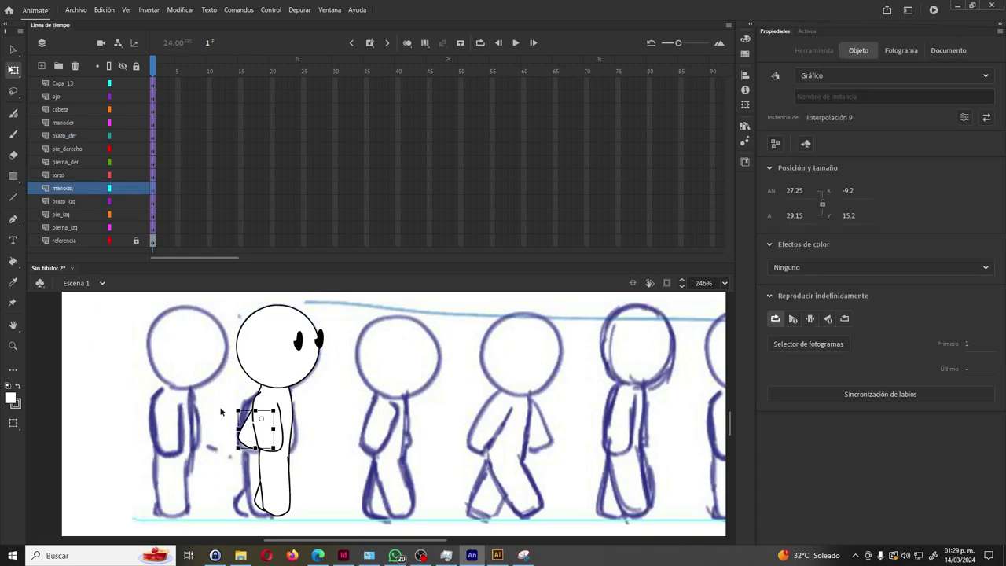
pyautogui.click(221, 412)
pyautogui.click(258, 420)
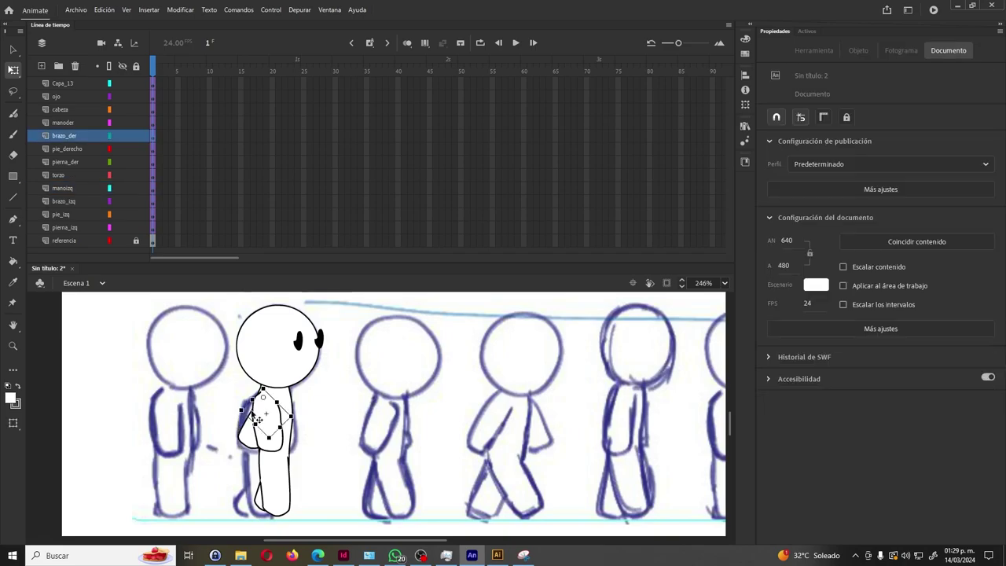
pyautogui.moveTo(236, 414); pyautogui.dragTo(234, 438)
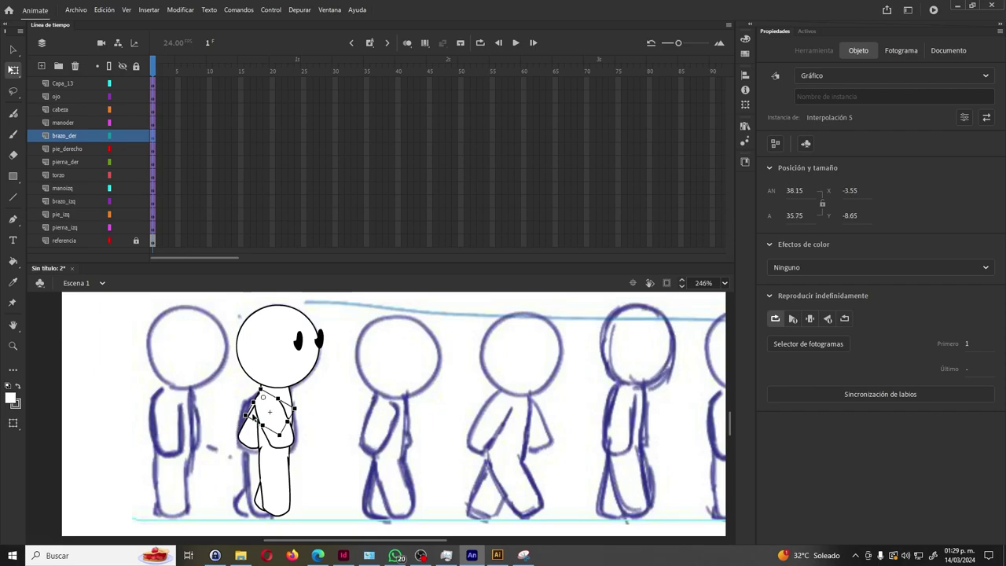
# Rotate the left arm behind the torso and the right forearm so both arms hang down at the character's sides.
pyautogui.click(246, 417)
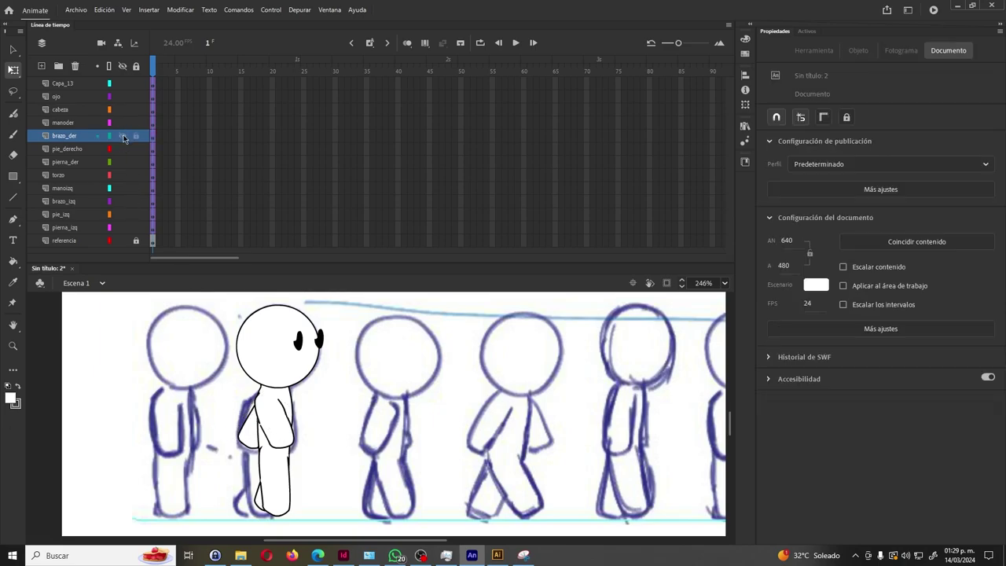
pyautogui.click(254, 426)
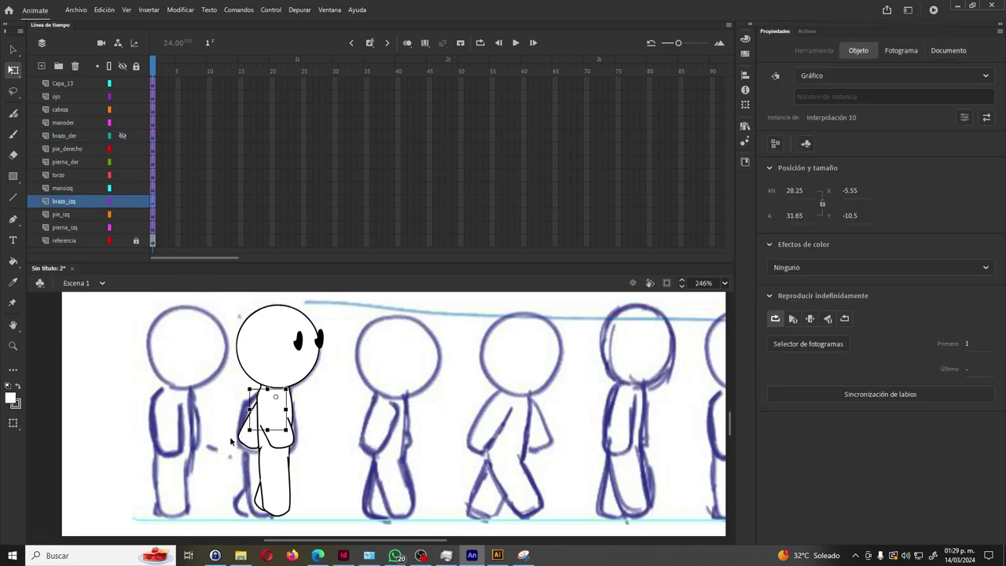
pyautogui.moveTo(248, 441); pyautogui.dragTo(281, 448)
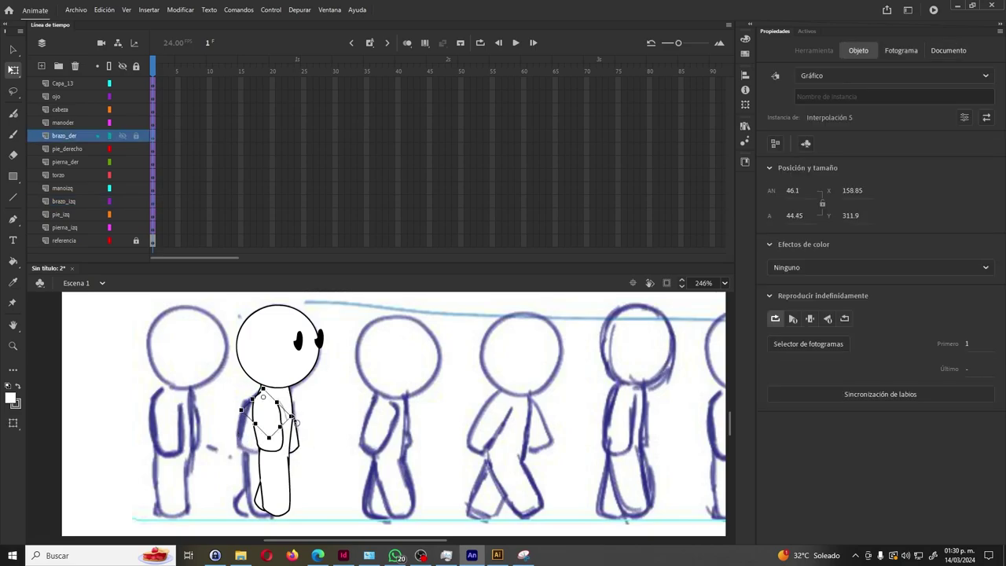
# Insert keyframes at frame 10 on all character layers and extend the referencia layer to frame 75.
pyautogui.moveTo(208, 80); pyautogui.dragTo(211, 234)
pyautogui.press('F6')
pyautogui.click(618, 240)
pyautogui.press('F5')
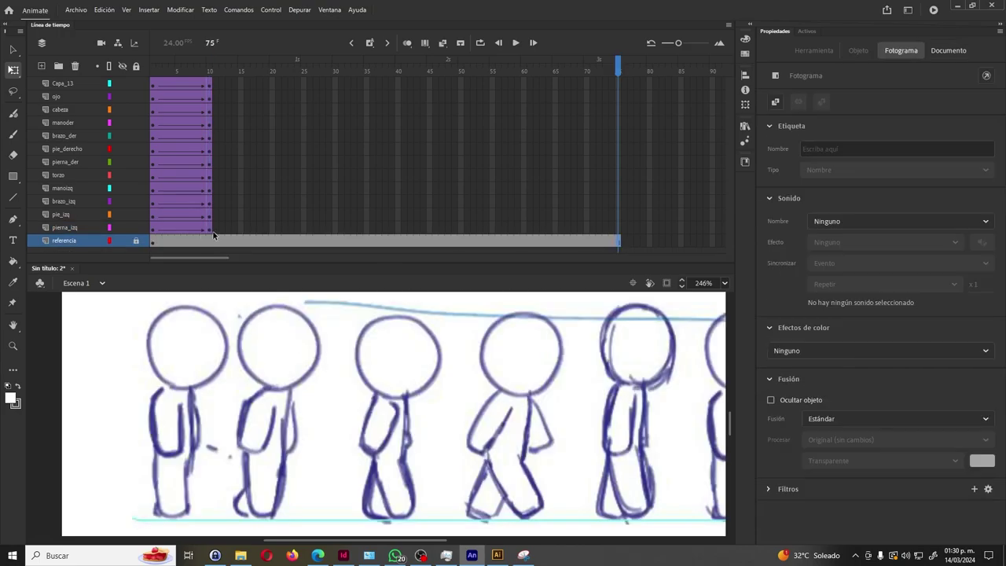
# At frame 10, shift the walk-cycle reference to about X -124 so its wide-stride pose sits behind the character.
pyautogui.click(210, 229)
pyautogui.click(291, 464)
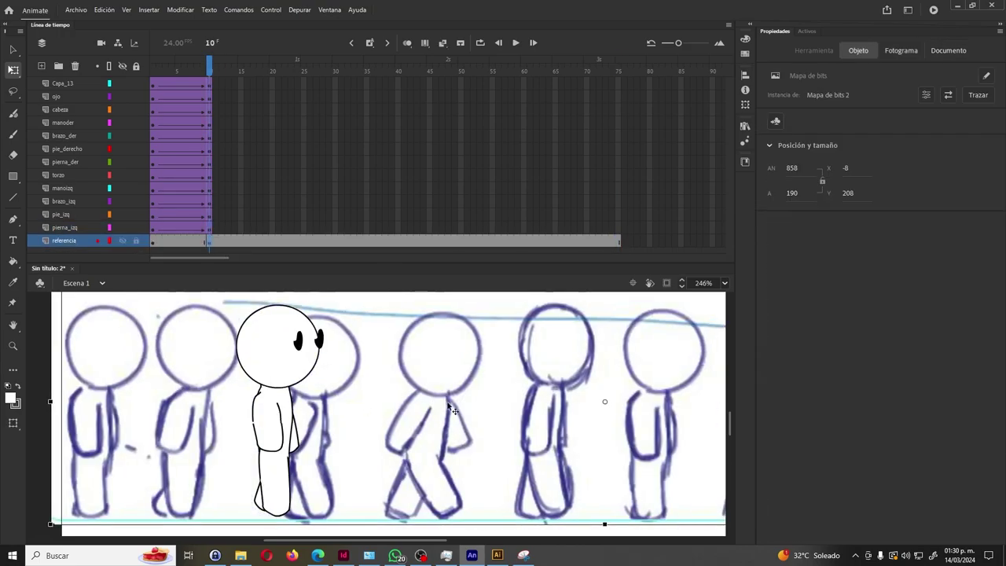
pyautogui.moveTo(448, 405); pyautogui.dragTo(425, 406)
pyautogui.moveTo(417, 472); pyautogui.dragTo(289, 472)
# At frame 10, rotate the leg parts into a stride, with the right leg in front and the left foot trailing behind.
pyautogui.click(282, 476)
pyautogui.moveTo(294, 516); pyautogui.dragTo(307, 495)
pyautogui.click(311, 501)
pyautogui.hotkey('ctrl', 'z')
pyautogui.hotkey('ctrl', 'z')
pyautogui.click(264, 489)
pyautogui.moveTo(257, 519); pyautogui.dragTo(249, 518)
# At frame 10, rotate the right upper arm and hand so the arm swings back behind the torso.
pyautogui.click(295, 439)
pyautogui.click(270, 421)
pyautogui.click(313, 463)
pyautogui.moveTo(299, 420); pyautogui.dragTo(250, 432)
pyautogui.click(222, 481)
# At frame 10, swing the left arm forward with its forearm bent, hiding the torzo layer only during the adjustment.
pyautogui.click(123, 174)
pyautogui.click(286, 411)
pyautogui.click(288, 413)
pyautogui.click(303, 433)
pyautogui.moveTo(305, 453); pyautogui.dragTo(341, 426)
pyautogui.click(334, 427)
pyautogui.click(306, 432)
pyautogui.click(342, 426)
pyautogui.click(123, 174)
# Nudge the head and the character parts slightly down at frame 10.
pyautogui.click(276, 345)
pyautogui.press('Down')
pyautogui.press('Down')
pyautogui.moveTo(210, 82); pyautogui.dragTo(209, 227)
pyautogui.press('Down')
# Insert keyframes at frame 20 on all character layers and nudge the walk-cycle reference slightly upward.
pyautogui.moveTo(272, 83); pyautogui.dragTo(272, 227)
pyautogui.press('F6')
pyautogui.click(386, 402)
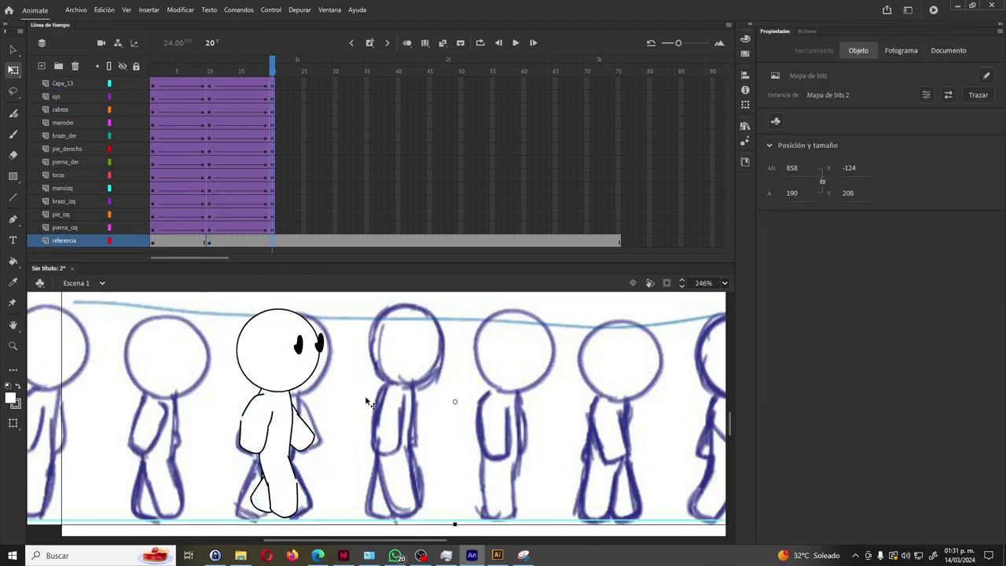
# At frame 20, rotate the leg parts so the right leg supports the body and the left foot lifts behind.
pyautogui.click(285, 470)
pyautogui.moveTo(313, 466)
pyautogui.mouseDown()
pyautogui.moveTo(342, 461)
pyautogui.moveTo(294, 484)
pyautogui.moveTo(319, 481)
pyautogui.mouseUp()
pyautogui.click(269, 478)
pyautogui.click(123, 162)
pyautogui.click(263, 483)
pyautogui.click(288, 484)
pyautogui.click(123, 162)
pyautogui.click(370, 468)
pyautogui.press('Return')
# At frame 20, rotate the right upper arm and hand farther back behind the torso.
pyautogui.click(258, 421)
pyautogui.moveTo(284, 431); pyautogui.dragTo(272, 442)
pyautogui.click(240, 426)
# At frame 20, raise the left arm forward with its forearm lifted, and lock the referencia layer.
pyautogui.click(303, 418)
pyautogui.moveTo(330, 431); pyautogui.dragTo(332, 402)
pyautogui.click(136, 240)
pyautogui.click(283, 418)
pyautogui.click(303, 417)
pyautogui.click(341, 439)
pyautogui.click(315, 424)
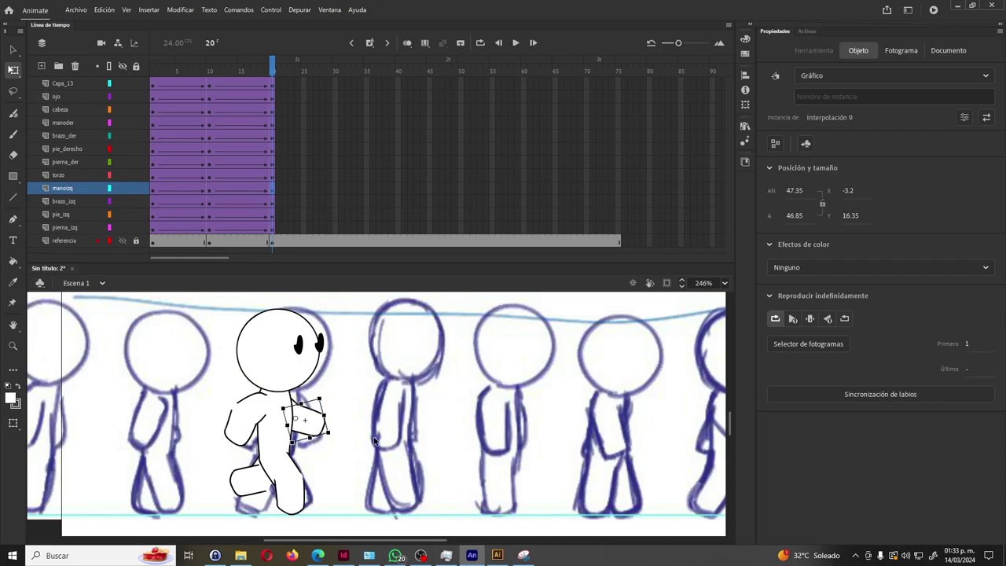
pyautogui.click(244, 425)
pyautogui.click(397, 472)
# Turn on onion skinning and insert keyframes at frame 30 on all character layers.
pyautogui.moveTo(272, 67); pyautogui.dragTo(272, 89)
pyautogui.click(407, 43)
pyautogui.moveTo(335, 84); pyautogui.dragTo(335, 227)
pyautogui.press('F6')
pyautogui.click(210, 84)
pyautogui.click(336, 85)
pyautogui.click(255, 399)
pyautogui.hotkey('ctrl', 'z')
pyautogui.hotkey('ctrl', 'z')
pyautogui.hotkey('ctrl', 'z')
pyautogui.hotkey('ctrl', 'z')
# Copy the frame 10 keyframes of all character layers to frame 30, and insert keyframes at frame 40.
pyautogui.click(210, 88)
pyautogui.moveTo(210, 92); pyautogui.dragTo(210, 227)
pyautogui.hotkey('ctrl', 'alt', 'c')
pyautogui.moveTo(335, 85); pyautogui.dragTo(398, 228)
pyautogui.hotkey('ctrl', 'alt', 'v')
pyautogui.press('F6')
# Extend the onion skin range at frame 40 back to frame 20.
pyautogui.click(272, 86)
pyautogui.click(398, 85)
pyautogui.moveTo(383, 69); pyautogui.dragTo(272, 68)
# At frame 40, swing the right arm forward across the torso, and hide the manoder, brazo_der and torzo layers.
pyautogui.click(243, 404)
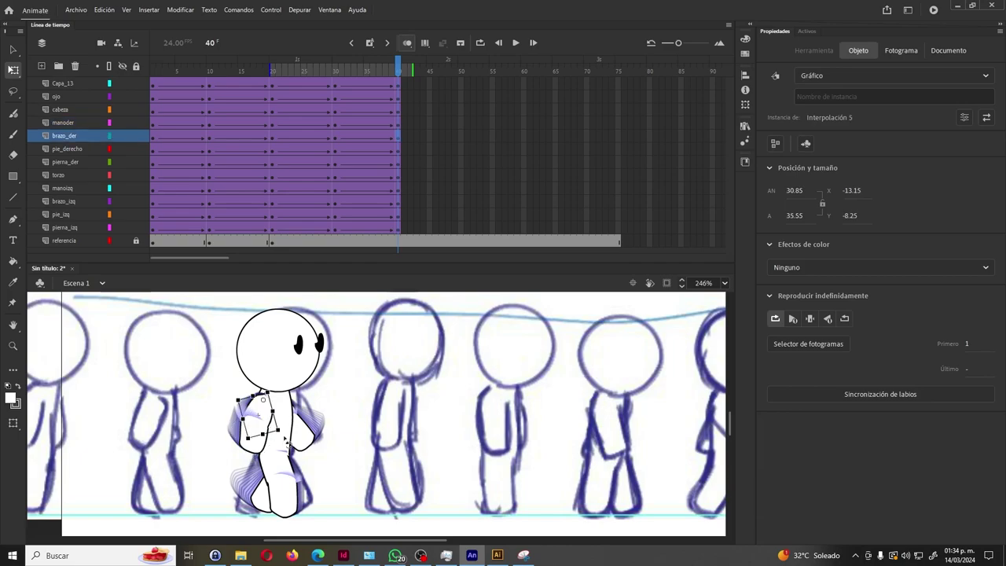
pyautogui.click(318, 436)
pyautogui.click(123, 122)
pyautogui.click(123, 135)
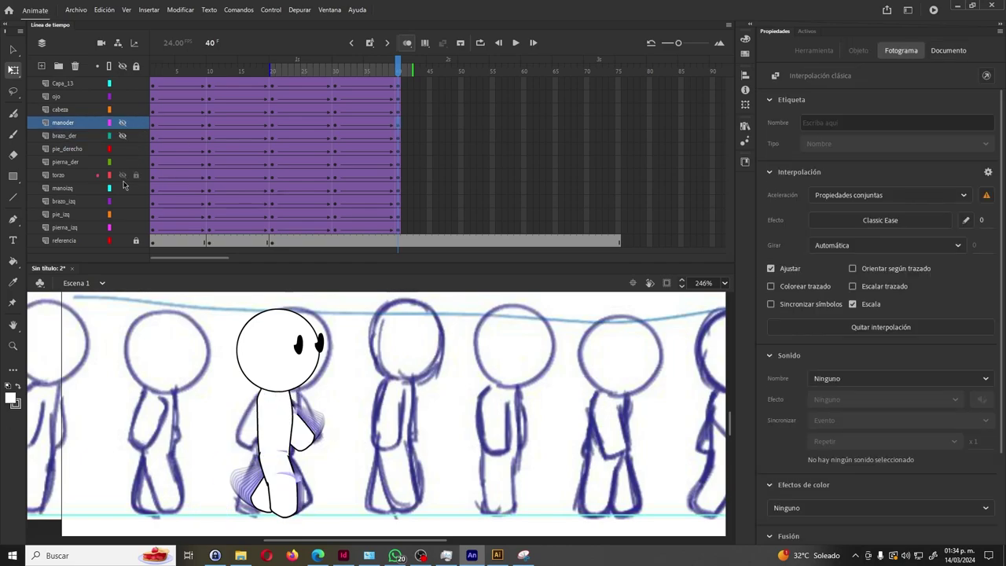
pyautogui.click(123, 174)
# At frame 40, rotate the left upper arm and forearm so the left arm swings back.
pyautogui.click(288, 421)
pyautogui.moveTo(333, 418); pyautogui.dragTo(303, 475)
pyautogui.click(240, 425)
# At frame 40, swing the right leg back and the left leg forward, and show the hidden layers again.
pyautogui.click(277, 476)
pyautogui.click(122, 161)
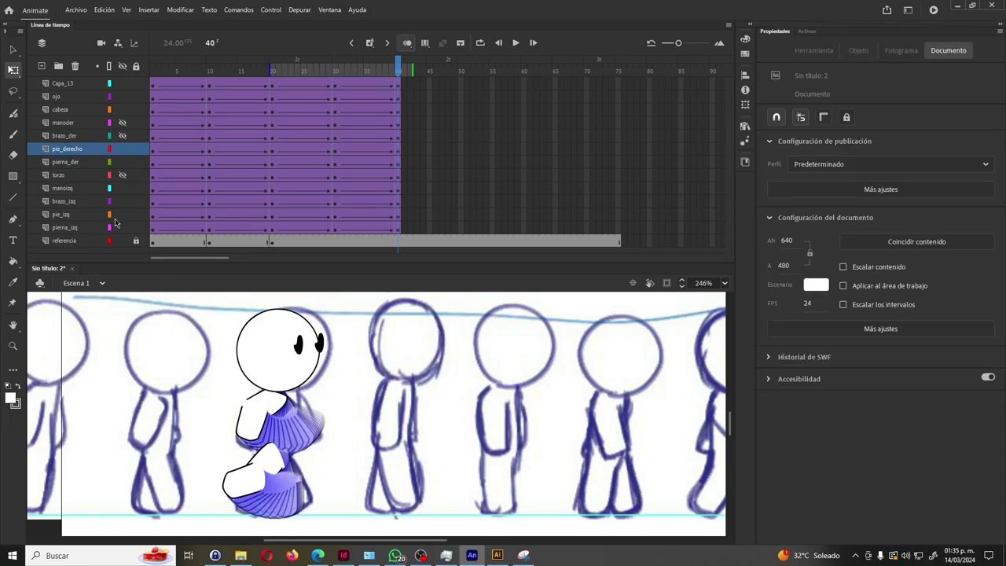
pyautogui.click(273, 461)
pyautogui.click(302, 503)
pyautogui.click(343, 477)
pyautogui.moveTo(123, 175); pyautogui.dragTo(123, 122)
# Review the poses up to frame 40 and raise the head slightly at frames 30 and 10.
pyautogui.moveTo(203, 69); pyautogui.dragTo(398, 69)
pyautogui.click(279, 336)
pyautogui.click(334, 110)
pyautogui.press('Up')
pyautogui.press('Up')
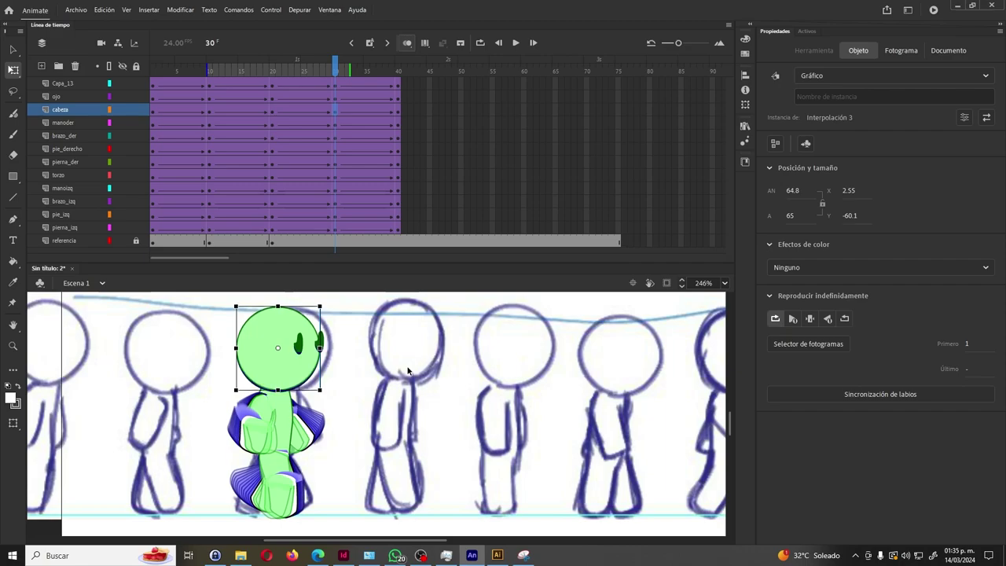
pyautogui.click(209, 111)
# Copy the frame 10 keyframes of all character layers and paste them at frame 50.
pyautogui.moveTo(209, 69); pyautogui.dragTo(209, 229)
pyautogui.rightClick(207, 229)
pyautogui.click(235, 386)
pyautogui.moveTo(461, 83); pyautogui.dragTo(461, 228)
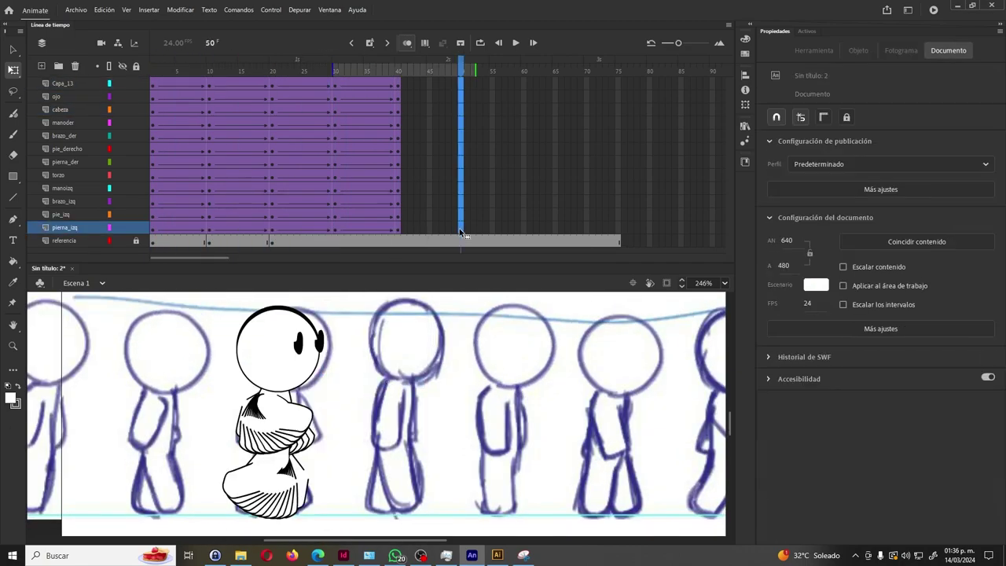
pyautogui.rightClick(460, 230)
pyautogui.click(492, 398)
# Turn off onion skinning and play the walk animation from frame 1.
pyautogui.click(407, 43)
pyautogui.moveTo(385, 69); pyautogui.dragTo(399, 146)
pyautogui.click(47, 241)
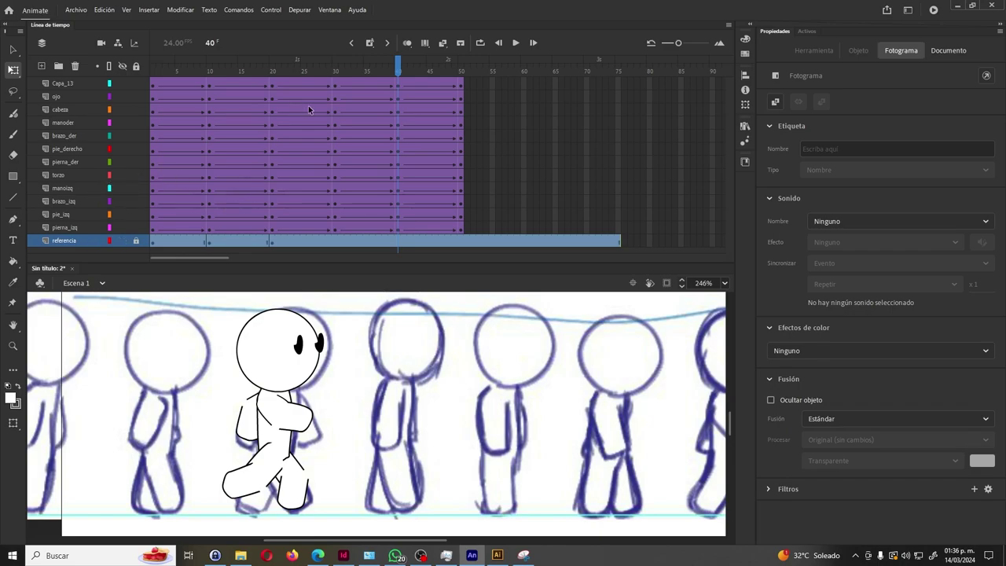
pyautogui.moveTo(398, 70); pyautogui.dragTo(151, 79)
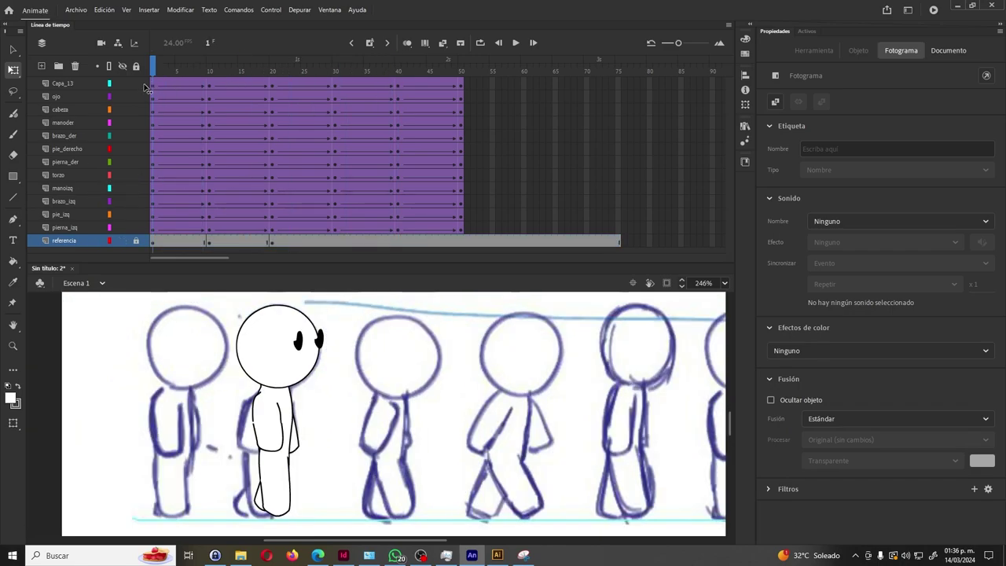
pyautogui.press('Return')
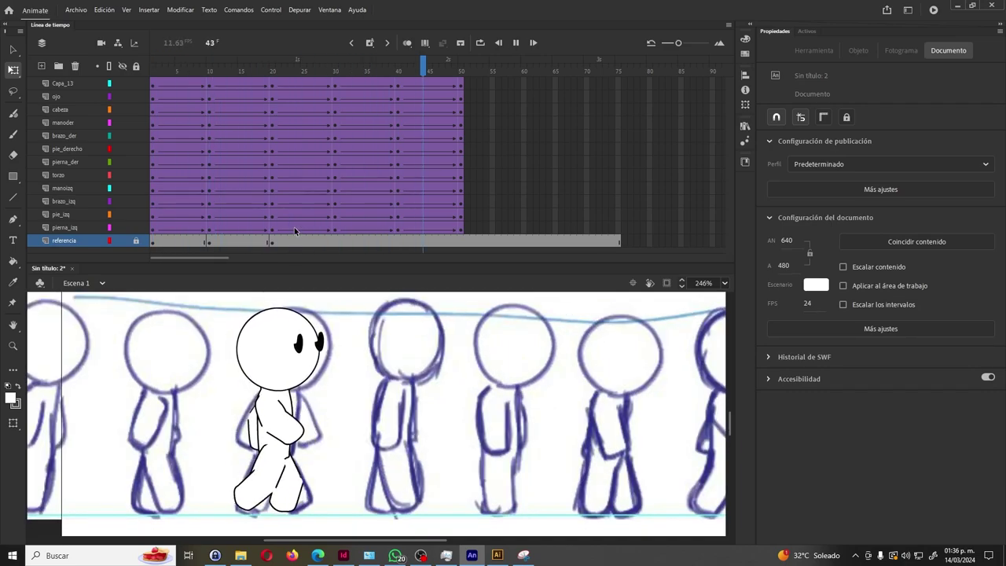
pyautogui.press('Return')
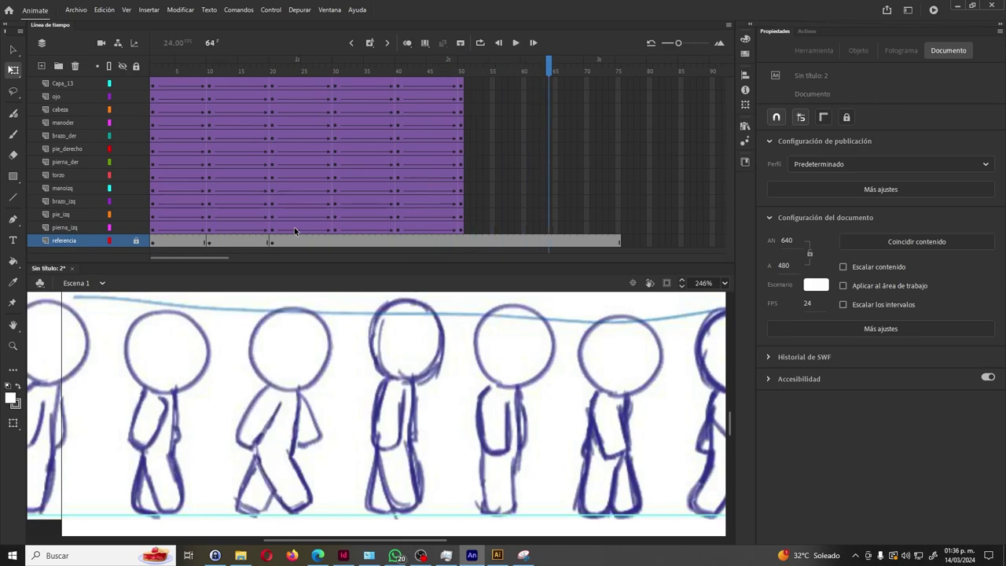
# Compare the character's pose at frame 50 with its pose at frame 10.
pyautogui.click(460, 86)
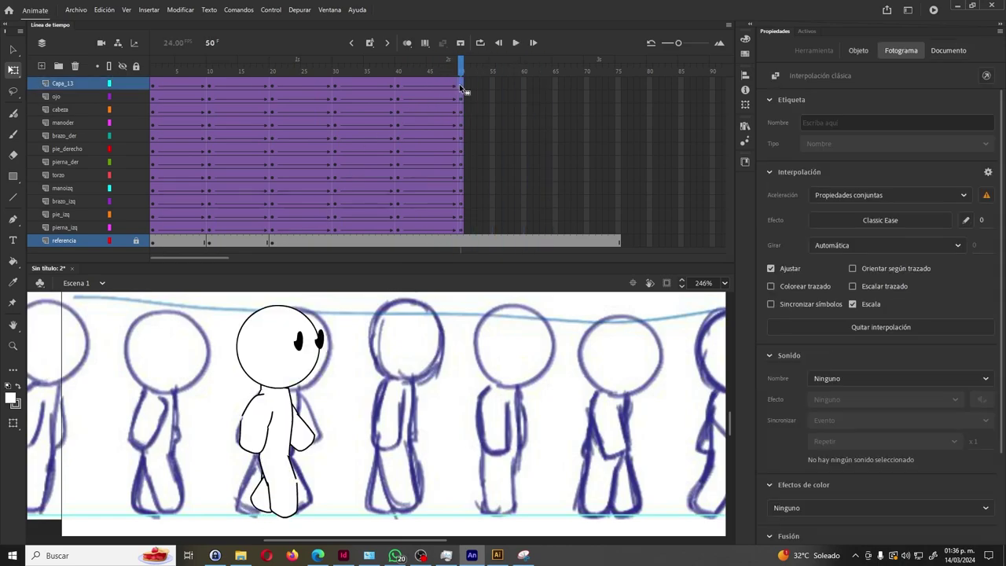
pyautogui.click(209, 85)
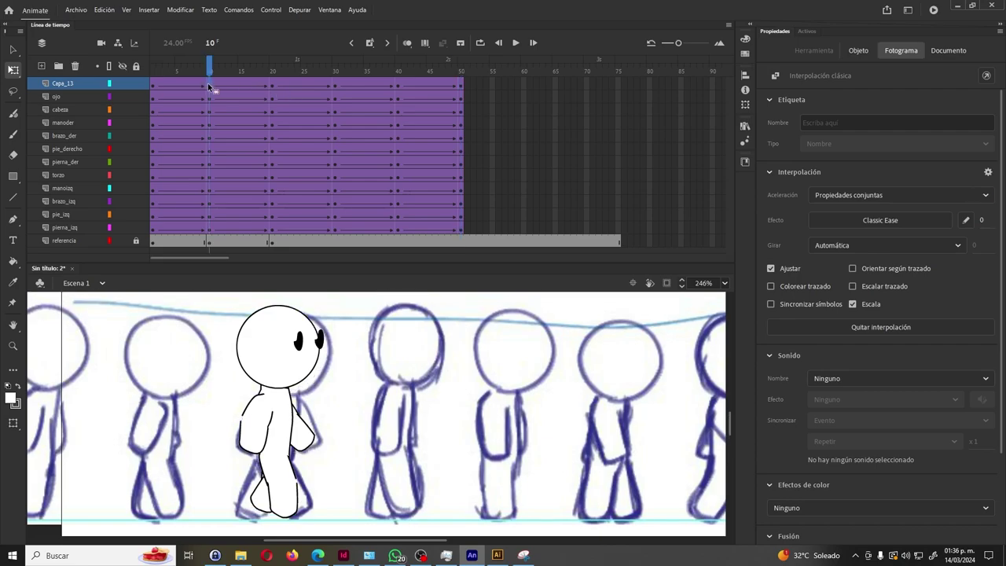
pyautogui.click(462, 86)
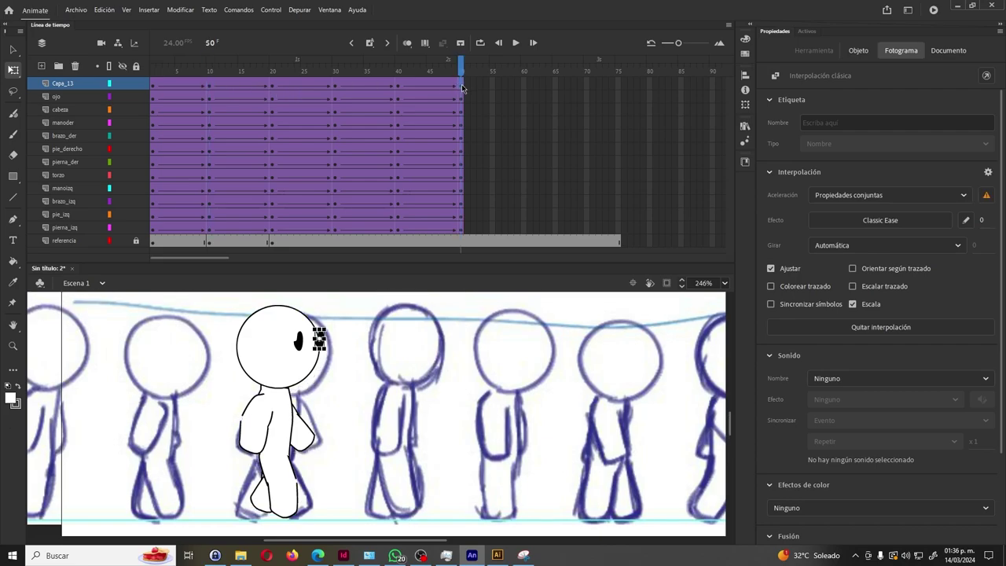
pyautogui.click(209, 88)
pyautogui.keyDown('shift'); pyautogui.click(397, 231); pyautogui.keyUp('shift')
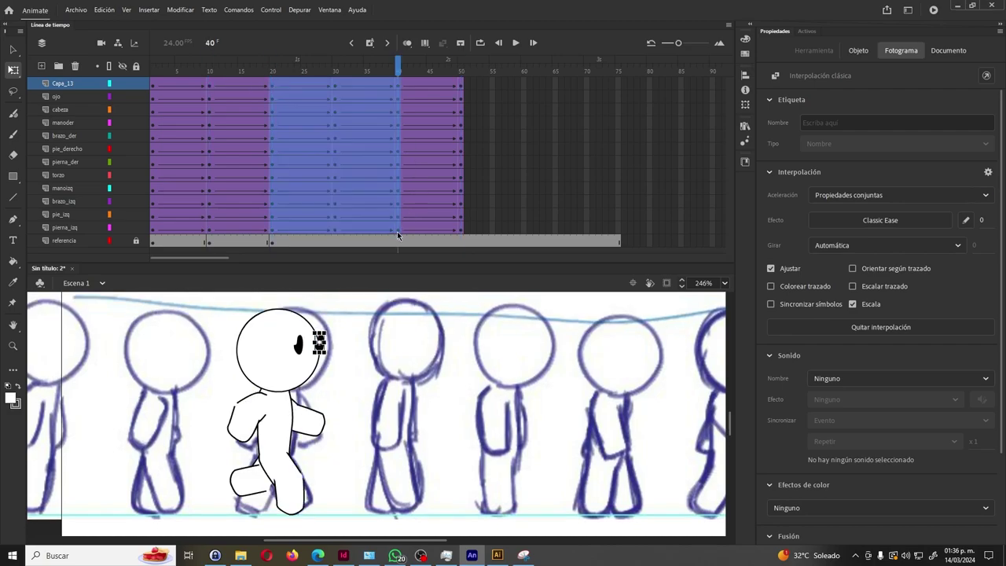
pyautogui.click(534, 145)
# Copy frames 20 to 40 of all character layers.
pyautogui.click(272, 85)
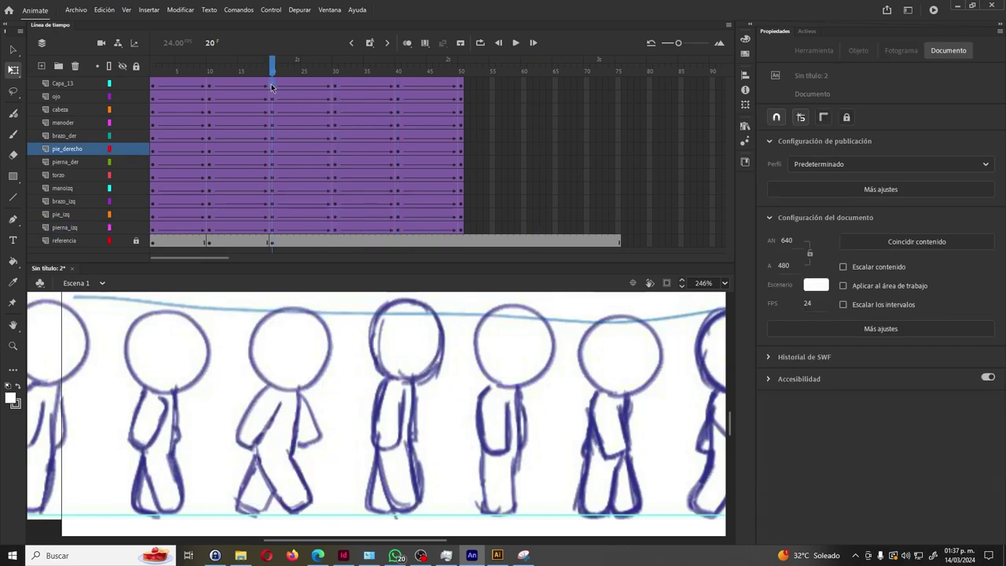
pyautogui.keyDown('shift'); pyautogui.click(399, 230); pyautogui.keyUp('shift')
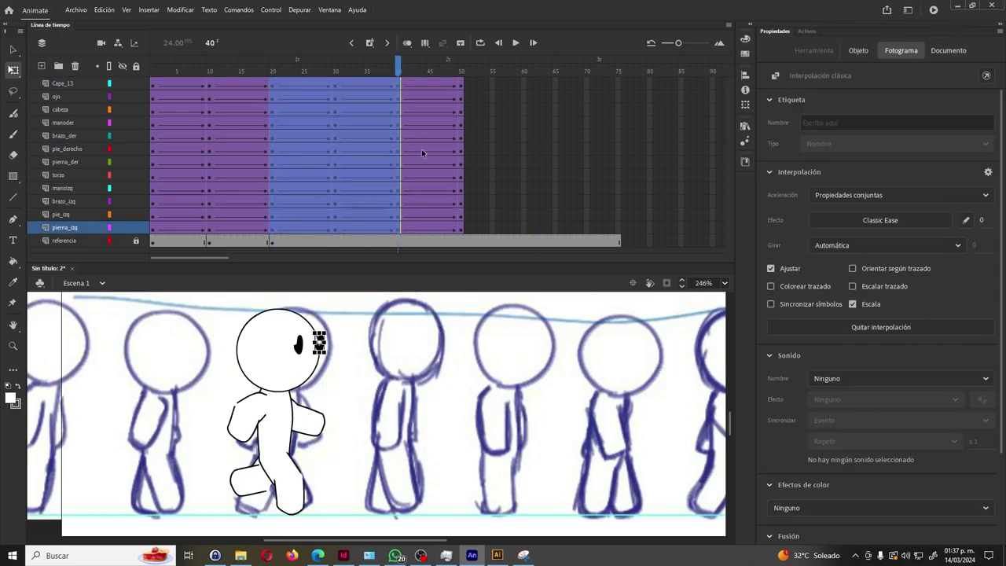
pyautogui.rightClick(355, 152)
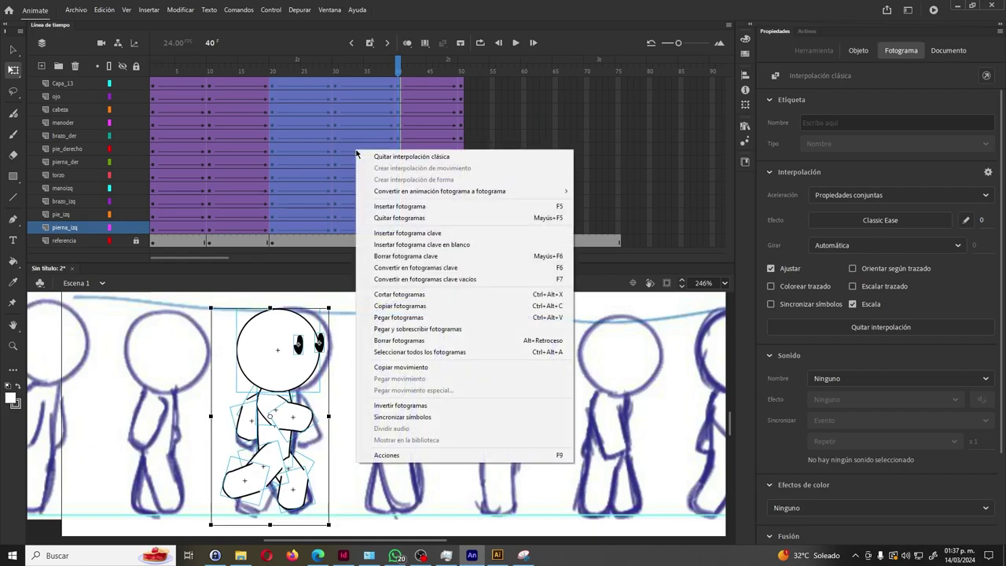
pyautogui.click(391, 307)
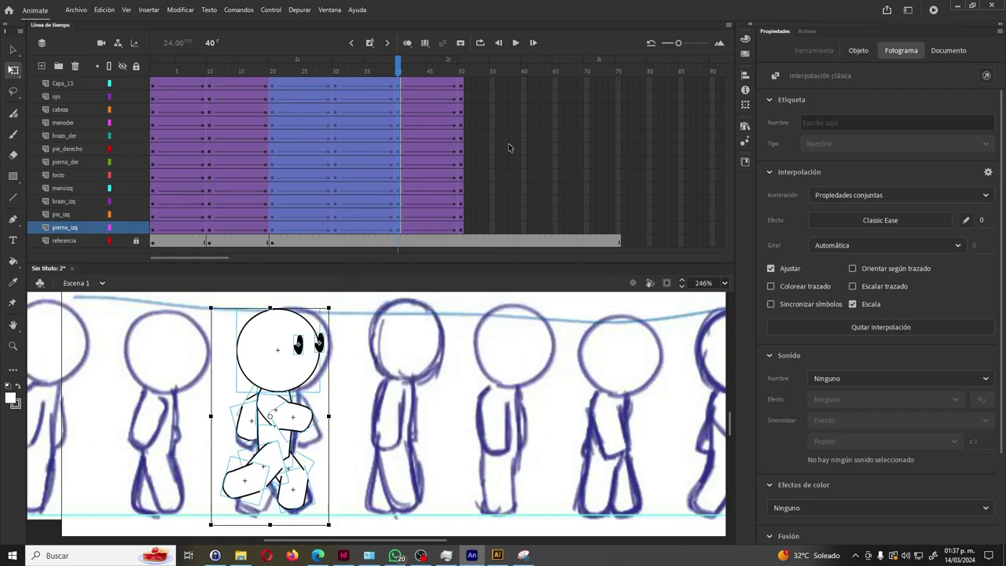
# Try to paste the copied frames at frame 60 with only the Capa_13 layer selected.
pyautogui.click(521, 88)
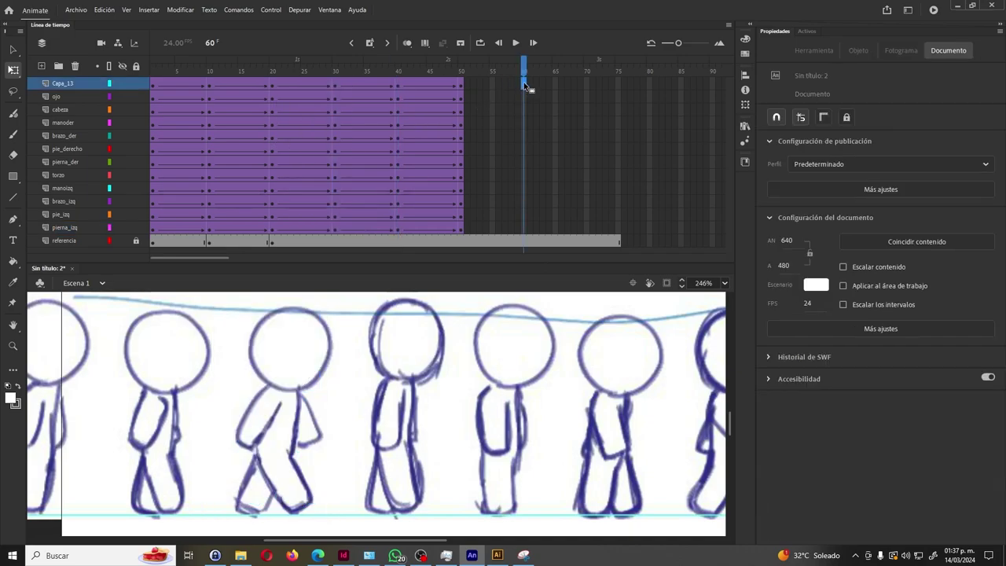
pyautogui.rightClick(524, 83)
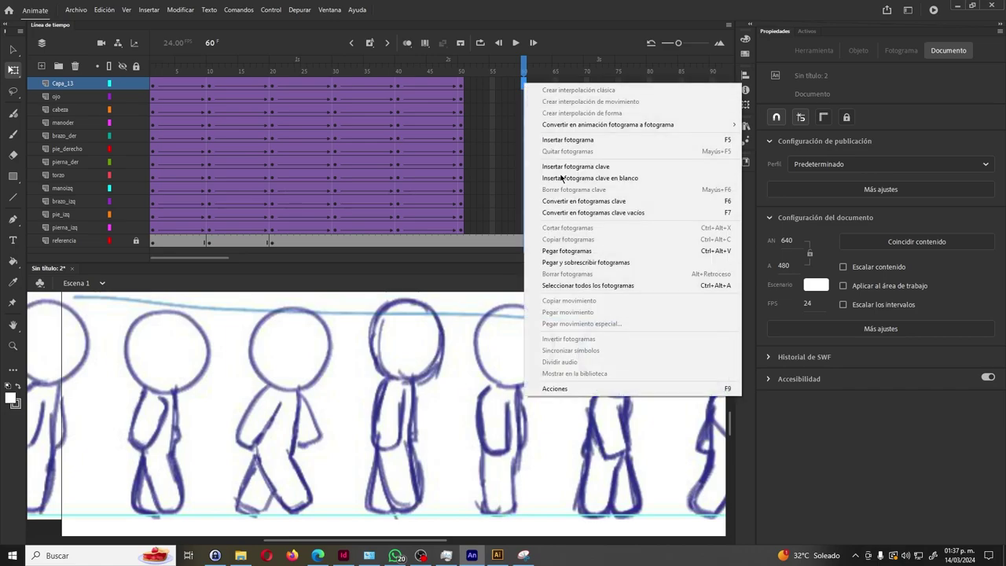
pyautogui.click(588, 253)
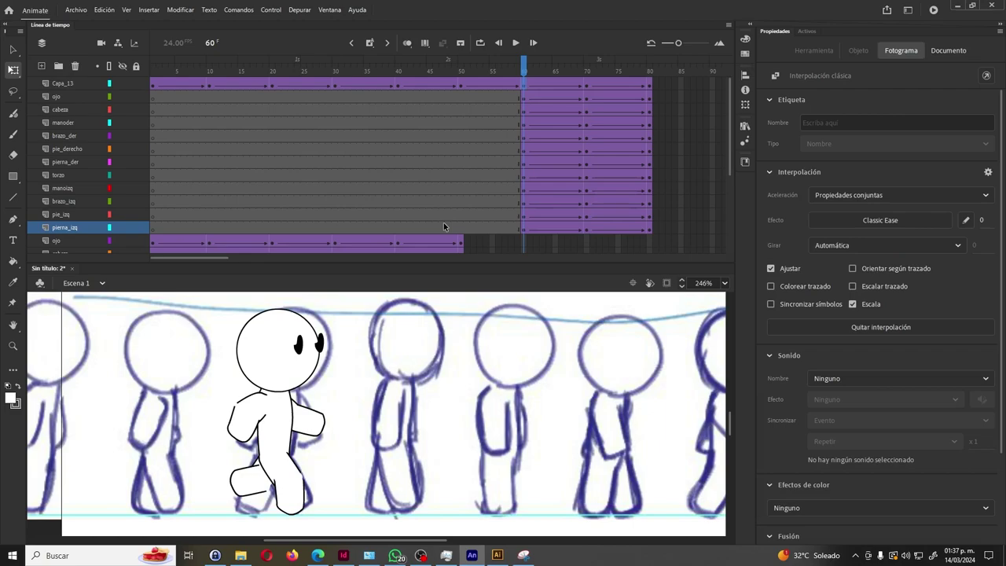
pyautogui.hotkey('ctrl', 'z')
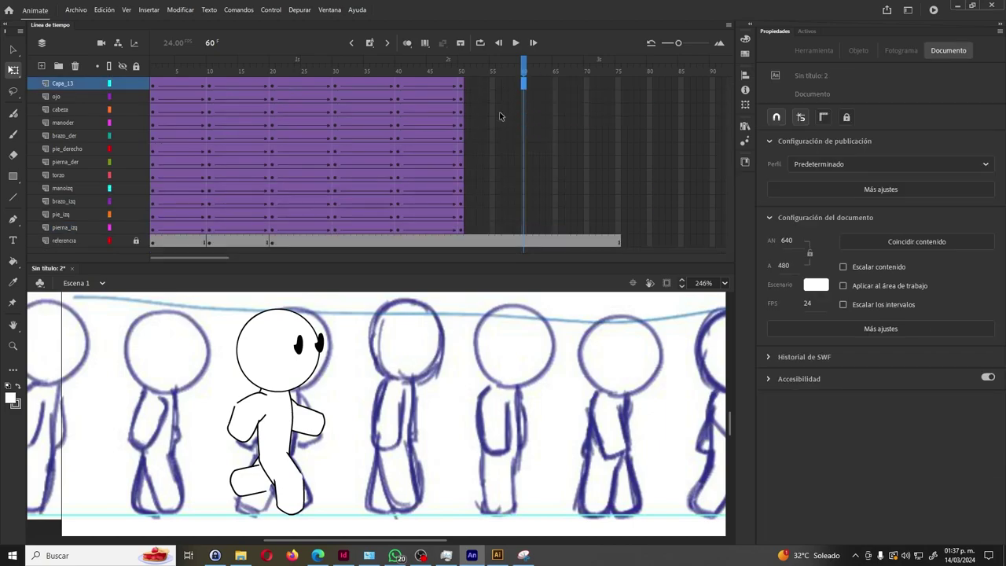
# Paste the copied frames at frame 60 across all character layers, from Capa_13 to pierna_izq.
pyautogui.moveTo(524, 84); pyautogui.dragTo(524, 168)
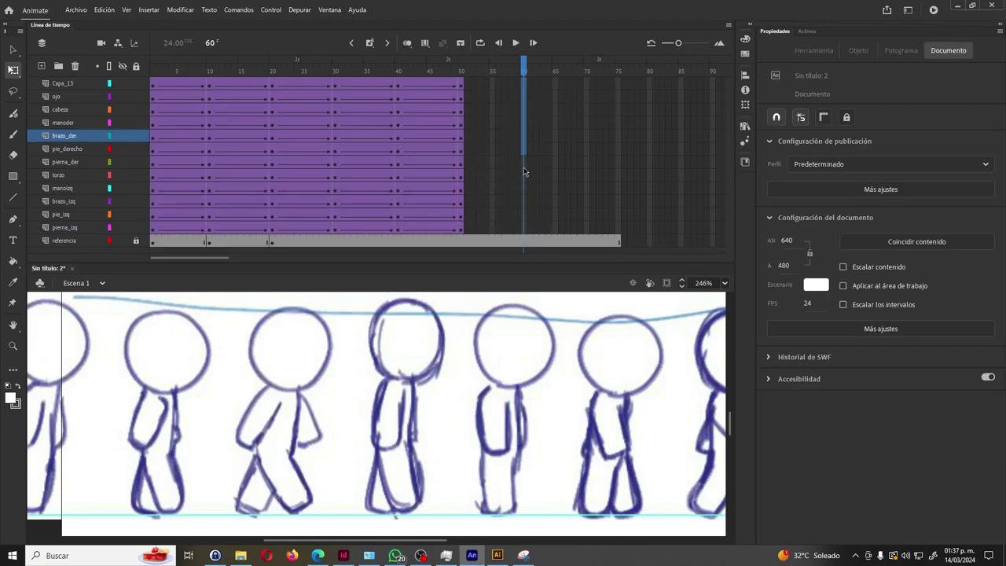
pyautogui.click(523, 226)
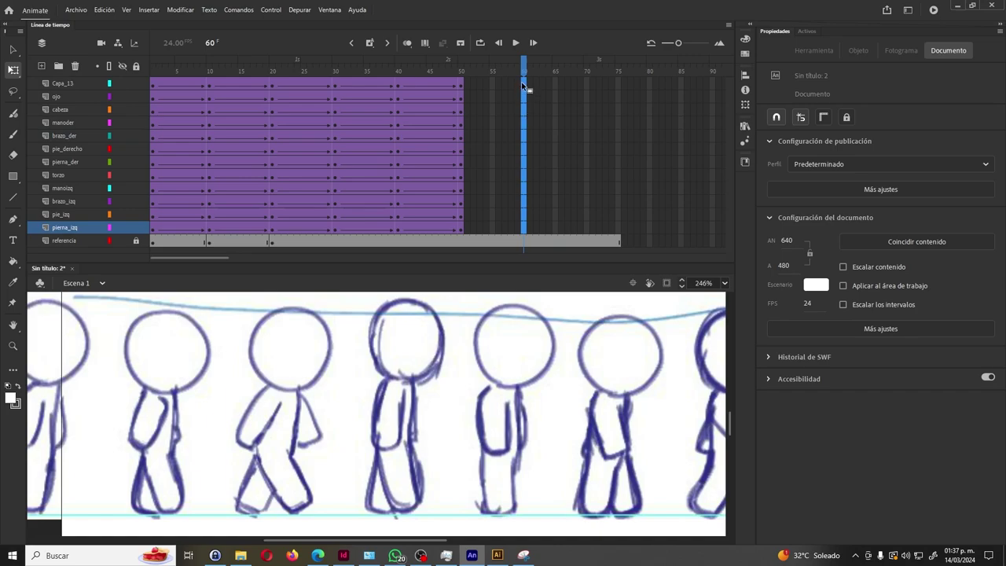
pyautogui.rightClick(521, 82)
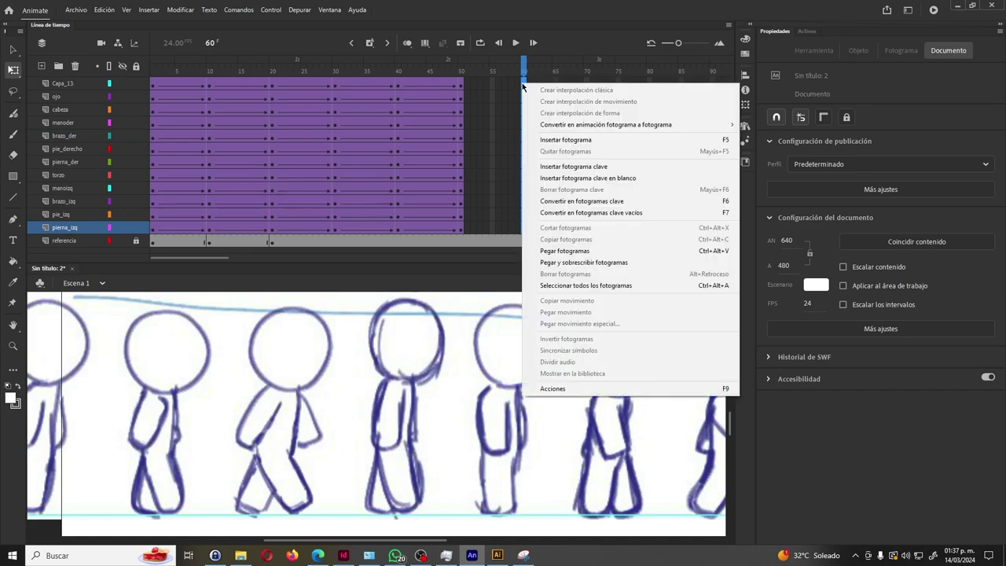
pyautogui.click(574, 251)
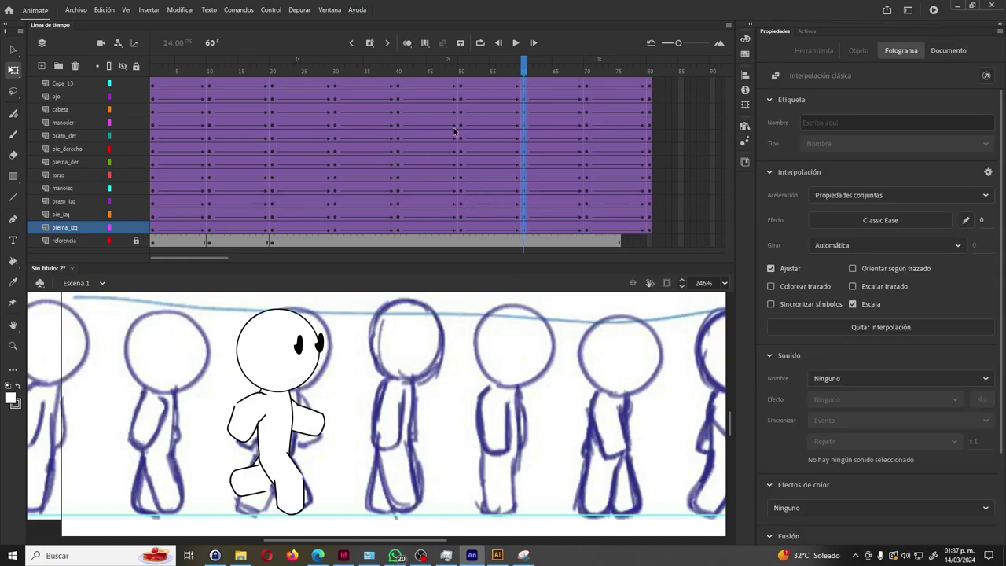
# Paste the copied frames again at frame 90 across all character layers.
pyautogui.moveTo(220, 259); pyautogui.dragTo(249, 258)
pyautogui.moveTo(496, 85); pyautogui.dragTo(499, 226)
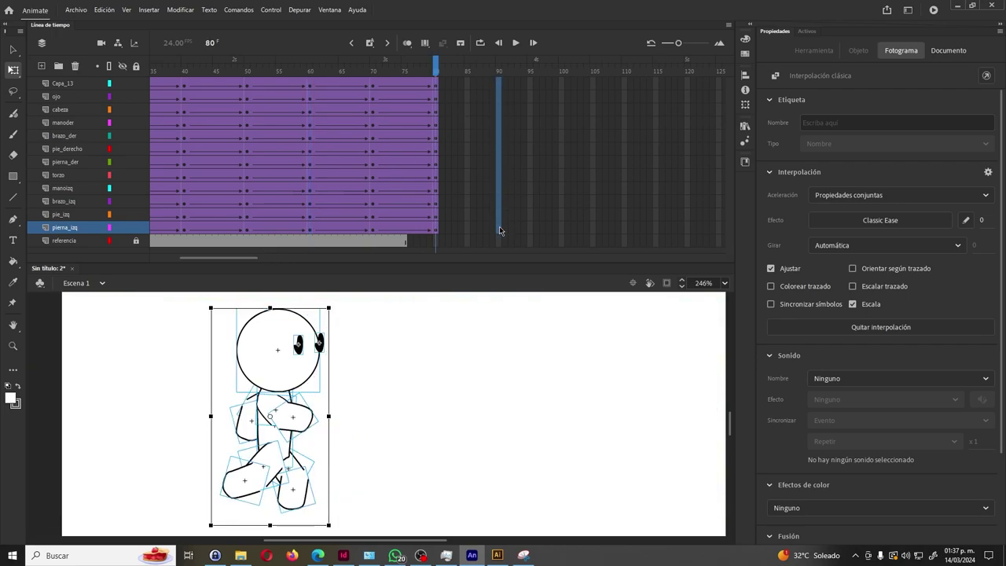
pyautogui.rightClick(500, 230)
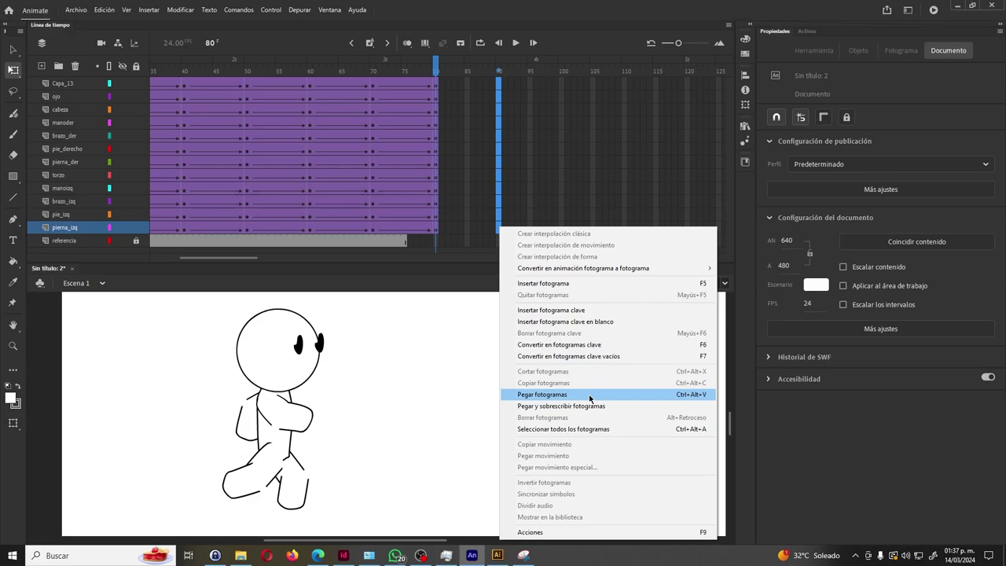
pyautogui.click(590, 396)
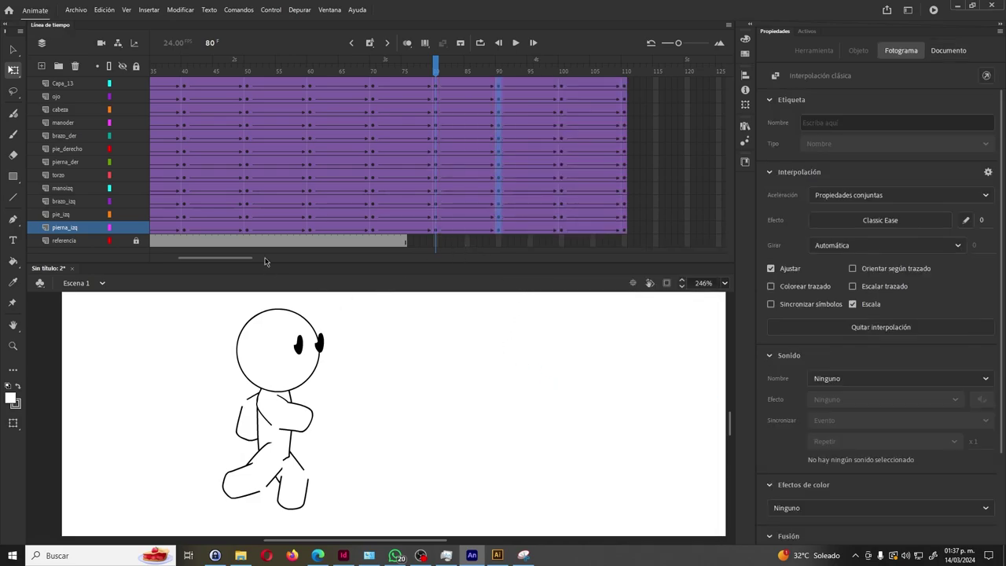
# Test the movie, close the preview and delete the referencia layer.
pyautogui.hotkey('ctrl', 'Return')
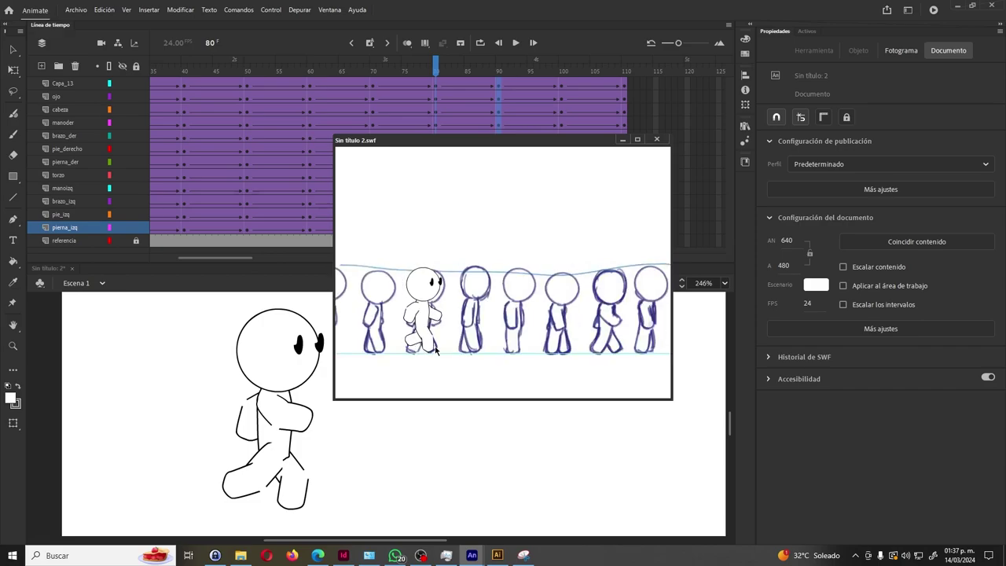
pyautogui.click(656, 140)
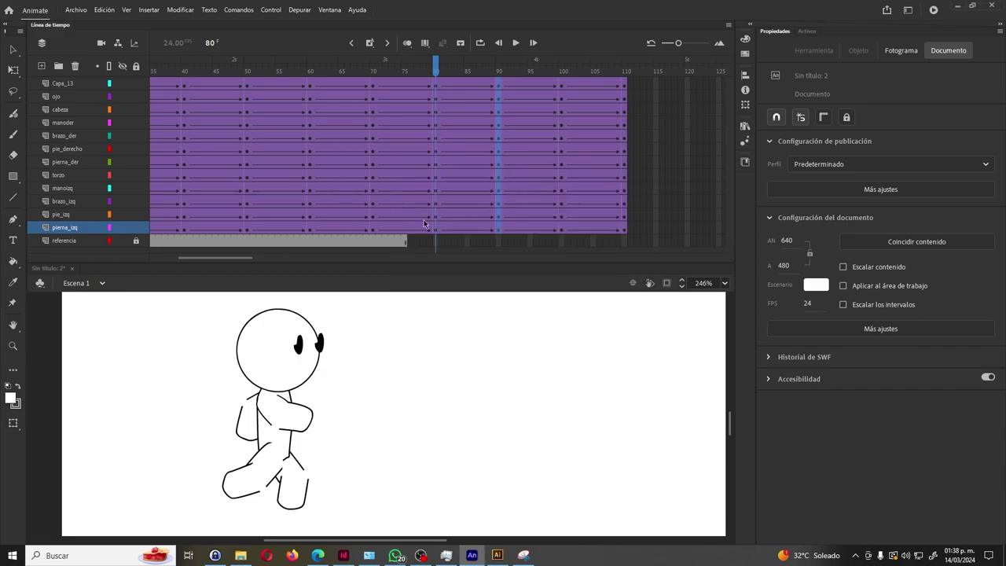
pyautogui.click(62, 241)
pyautogui.rightClick(62, 241)
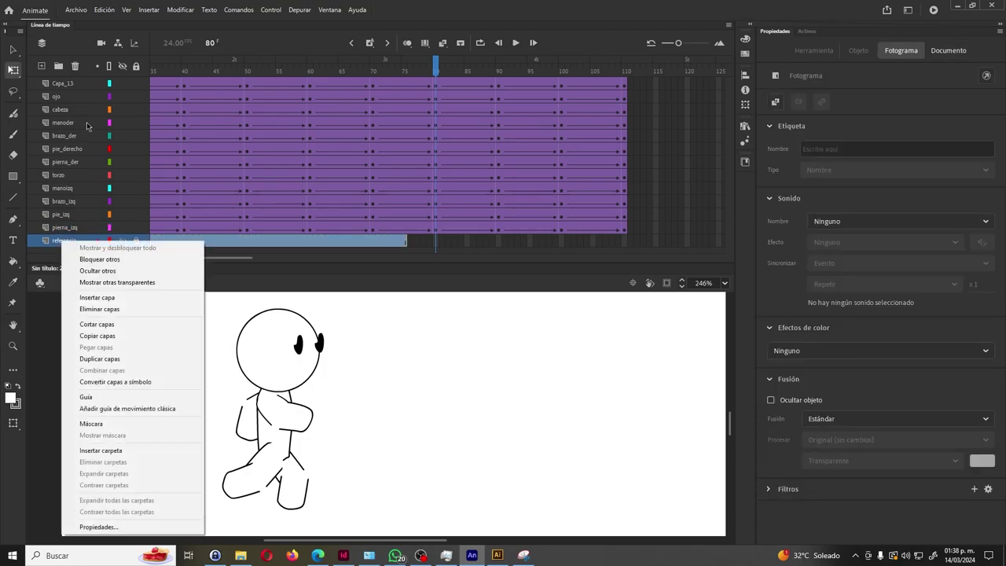
pyautogui.click(68, 66)
pyautogui.click(75, 65)
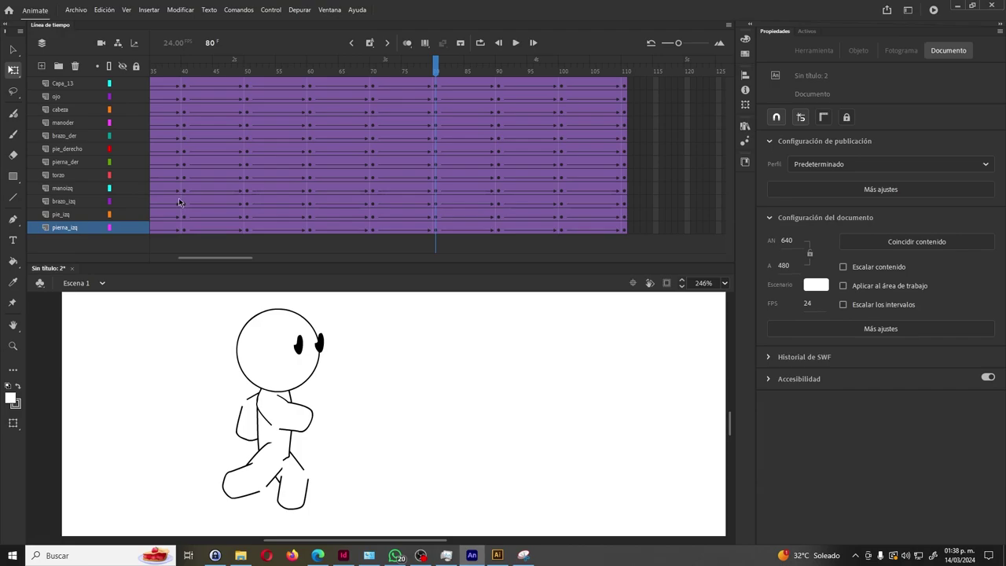
# Test the movie without the reference and scrub the timeline up to frame 40 to review the walk poses.
pyautogui.hotkey('ctrl', 'Return')
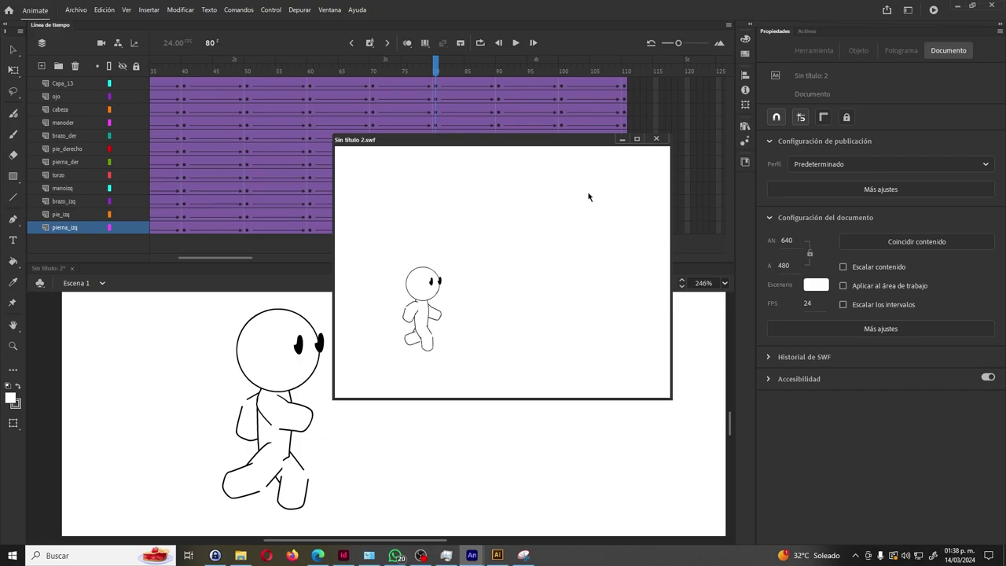
pyautogui.click(656, 138)
pyautogui.moveTo(248, 258); pyautogui.dragTo(196, 262)
pyautogui.moveTo(204, 76); pyautogui.dragTo(275, 146)
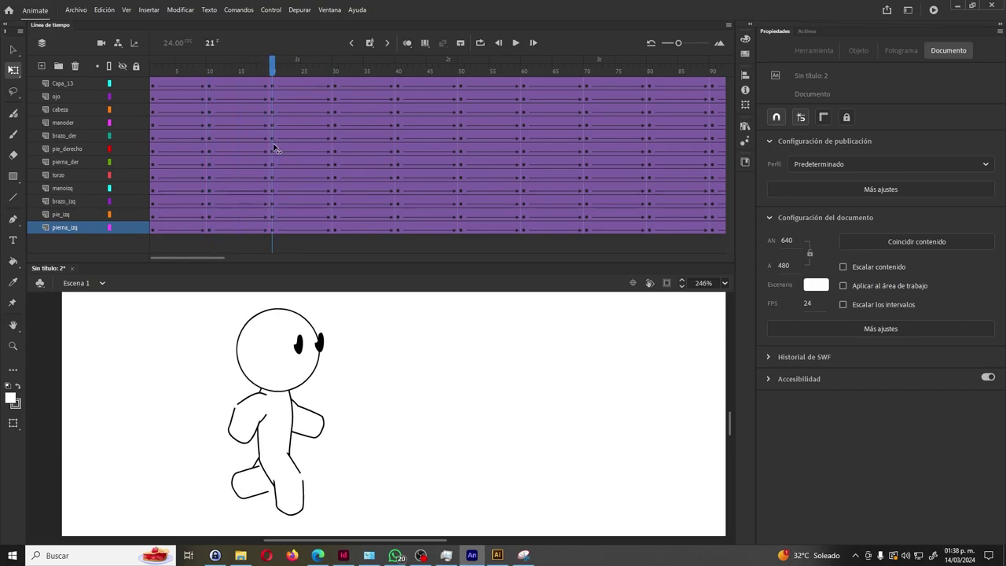
pyautogui.moveTo(347, 159); pyautogui.dragTo(399, 167)
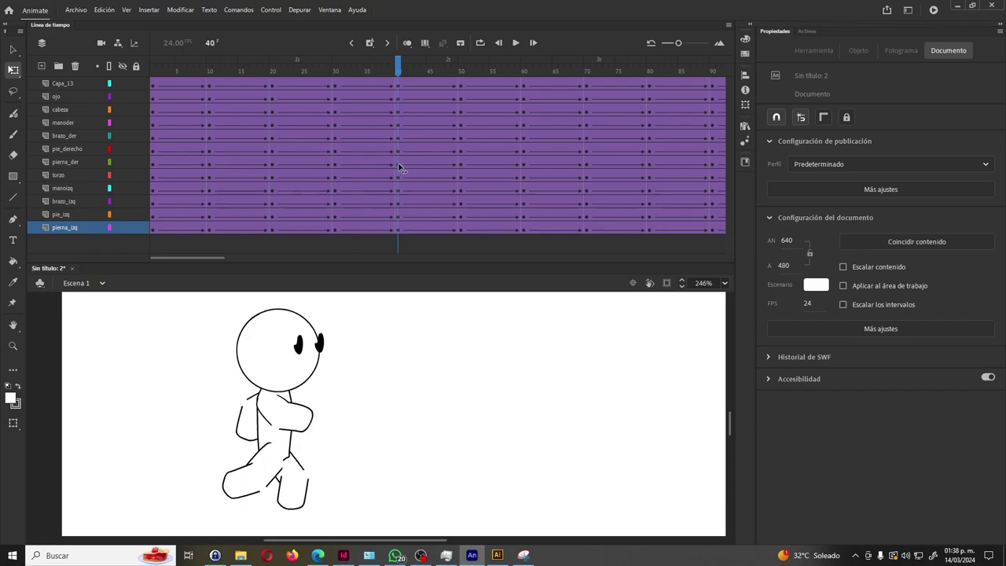
# Clear the keyframes at frame 30 on all character layers, from Capa_13 to pierna_izq.
pyautogui.click(335, 88)
pyautogui.click(335, 229)
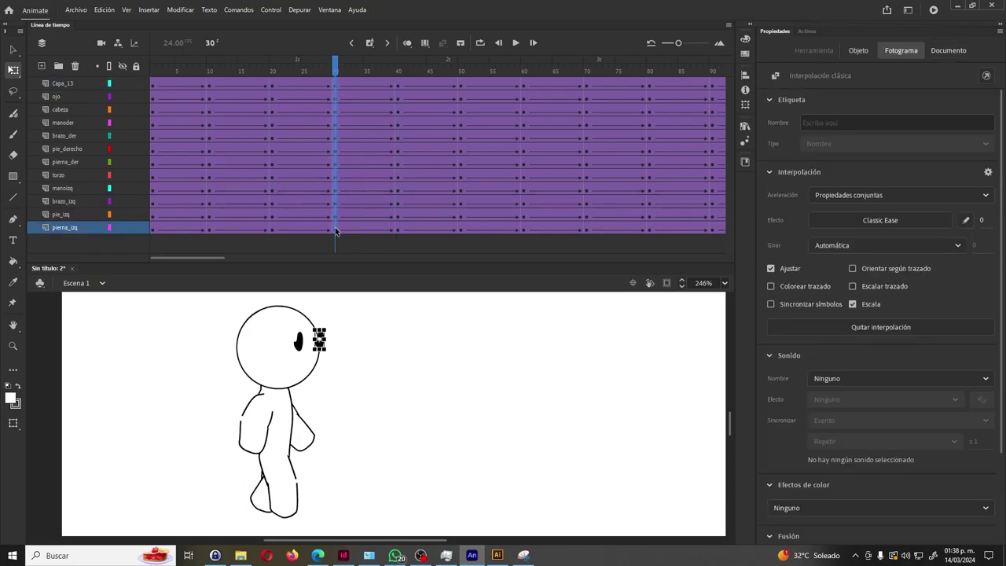
pyautogui.rightClick(335, 229)
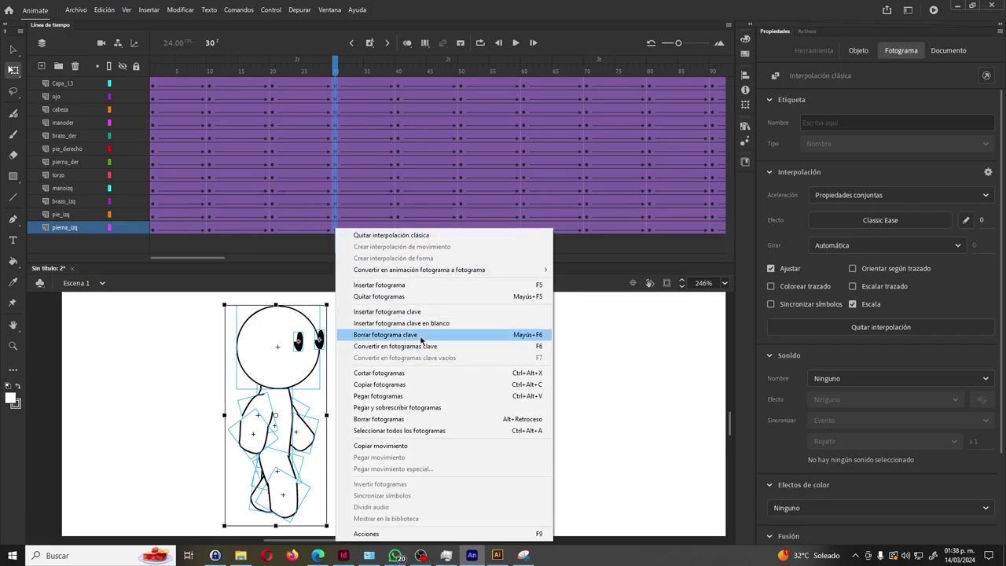
pyautogui.click(410, 335)
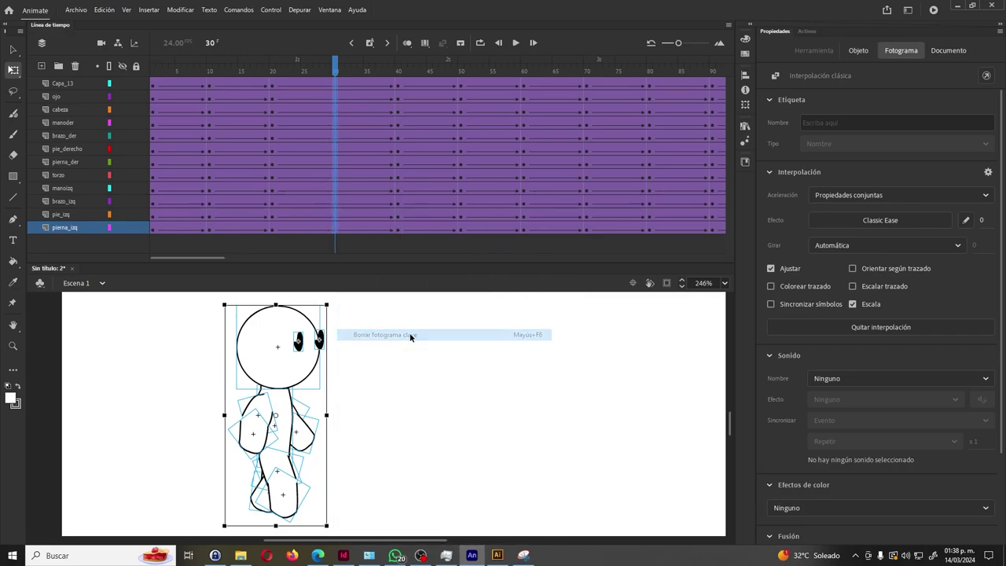
# Clear the keyframes at frame 50 on all character layers, undoing the mistaken clearing of the frames' content.
pyautogui.moveTo(337, 72); pyautogui.dragTo(463, 86)
pyautogui.click(463, 86)
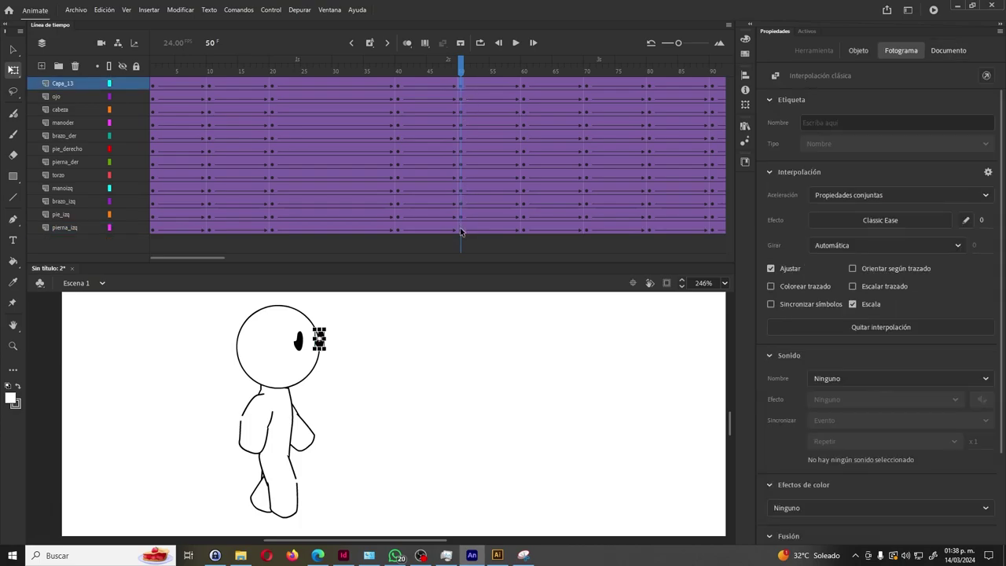
pyautogui.keyDown('shift'); pyautogui.click(460, 227); pyautogui.keyUp('shift')
pyautogui.rightClick(461, 230)
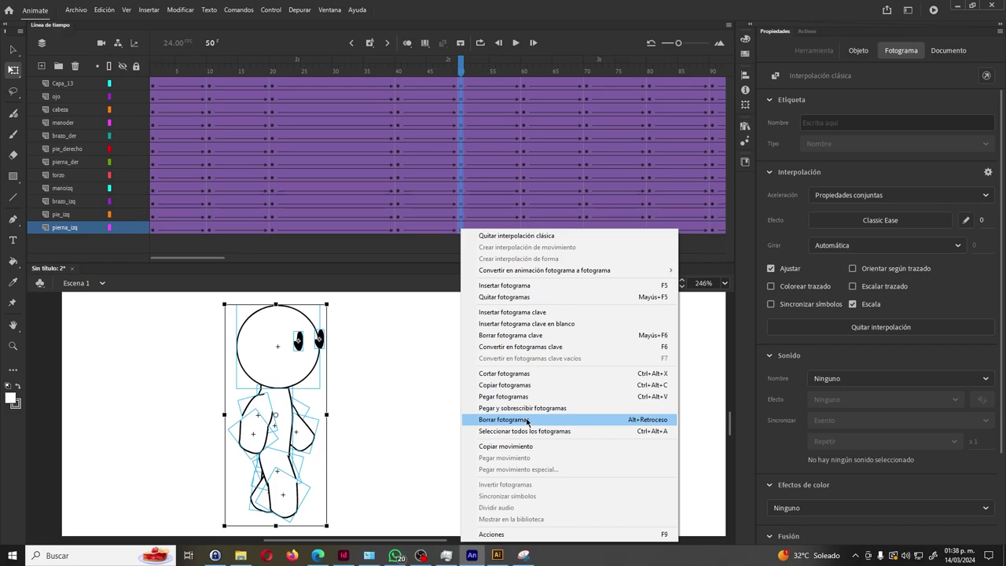
pyautogui.click(527, 421)
pyautogui.hotkey('ctrl', 'z')
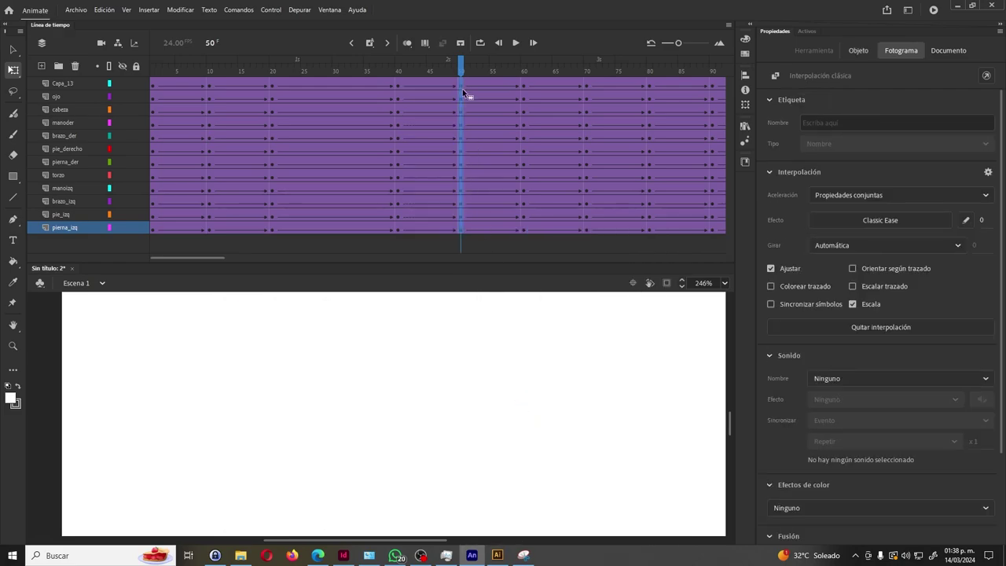
pyautogui.rightClick(462, 93)
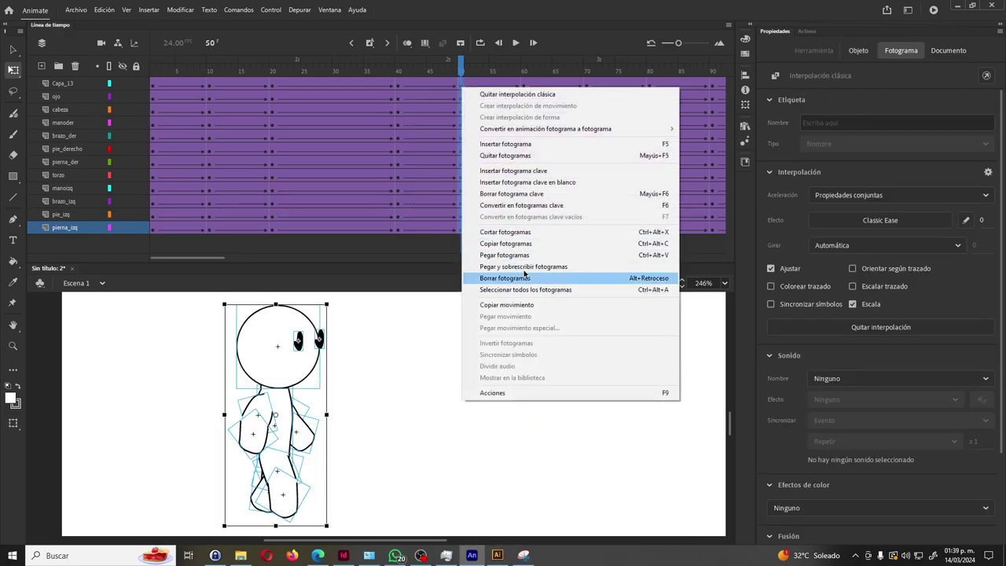
pyautogui.click(512, 193)
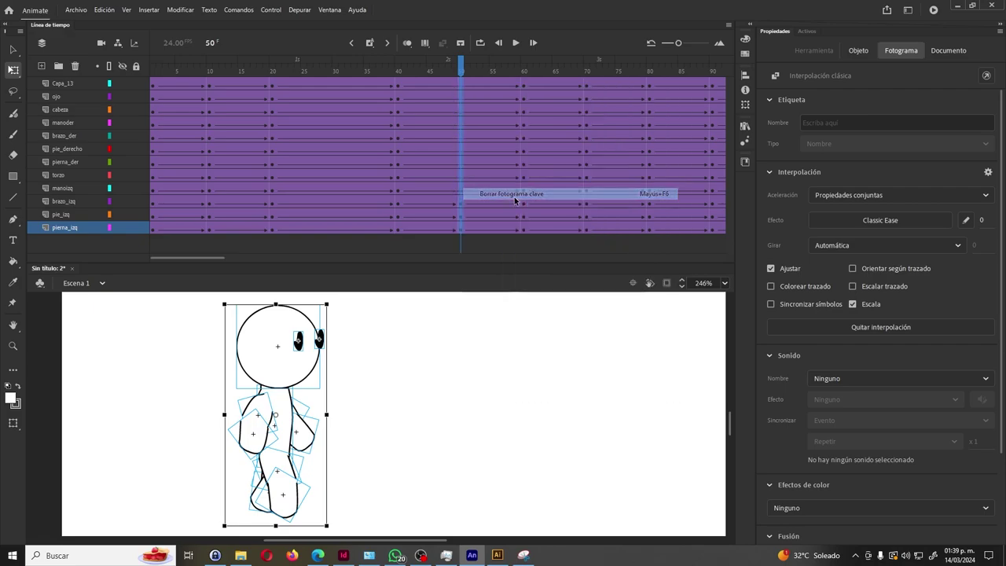
# Clear the keyframes at frame 70 on all character layers.
pyautogui.moveTo(468, 92); pyautogui.dragTo(591, 109)
pyautogui.click(588, 88)
pyautogui.keyDown('shift'); pyautogui.click(588, 229); pyautogui.keyUp('shift')
pyautogui.rightClick(589, 232)
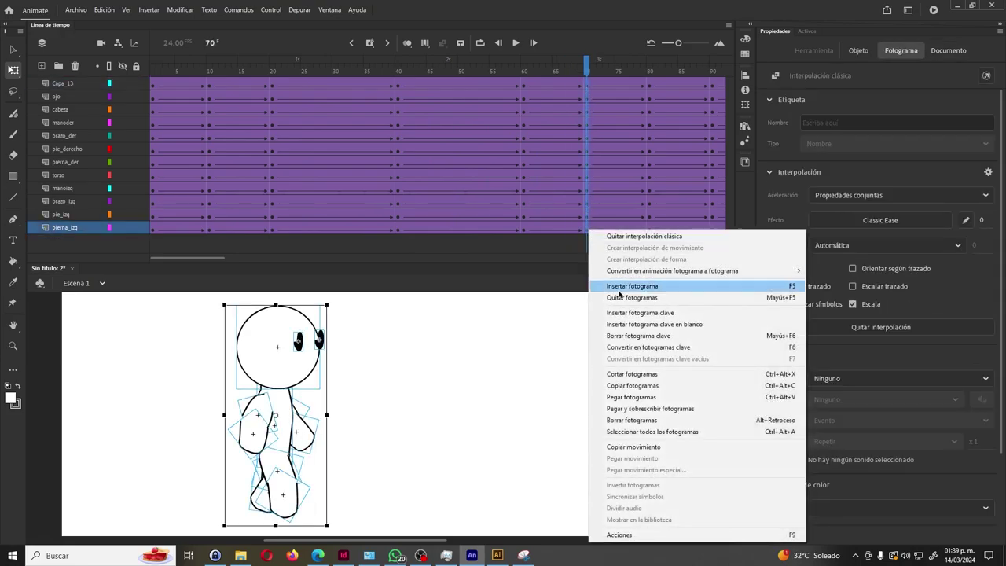
pyautogui.click(633, 336)
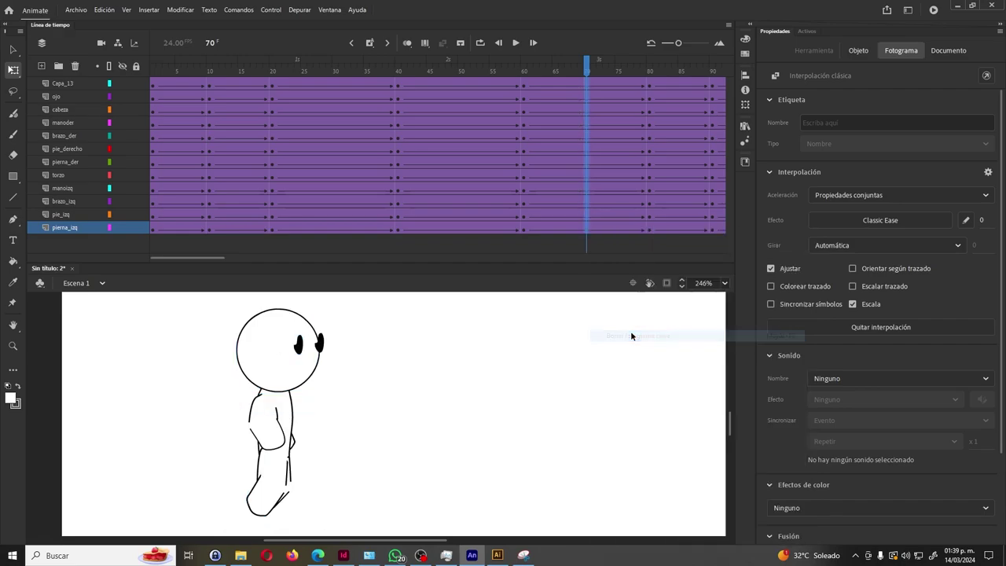
# Clear the keyframes at frame 90 on all character layers.
pyautogui.moveTo(212, 259); pyautogui.dragTo(264, 237)
pyautogui.click(398, 84)
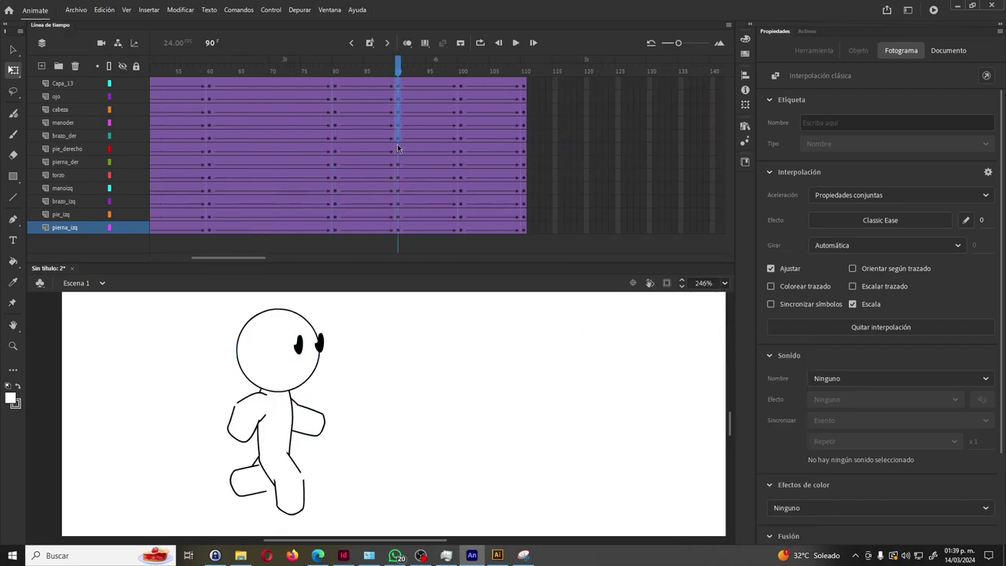
pyautogui.rightClick(397, 223)
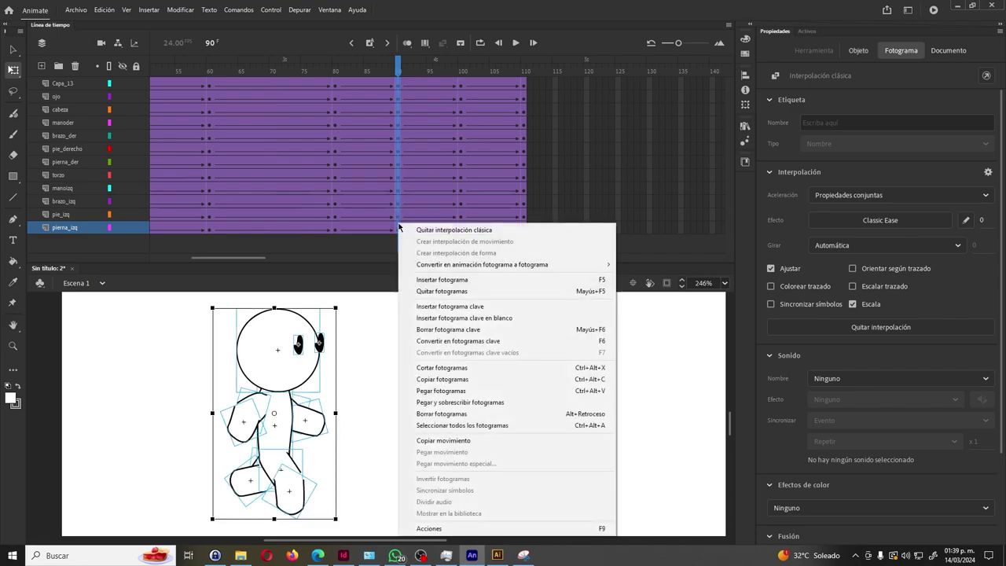
pyautogui.click(454, 330)
# Clear the keyframes at frame 100 on all character layers.
pyautogui.moveTo(398, 64); pyautogui.dragTo(461, 88)
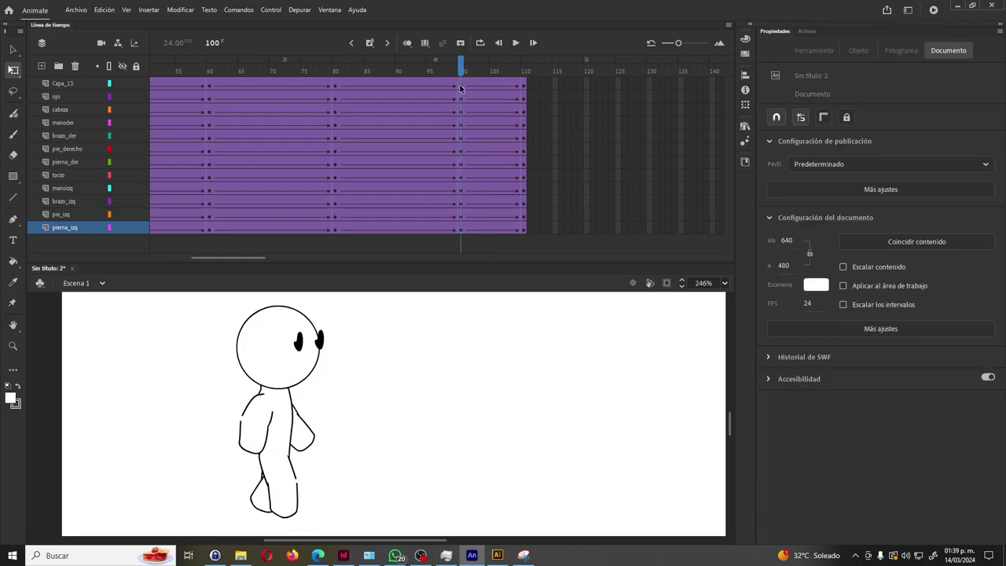
pyautogui.click(462, 89)
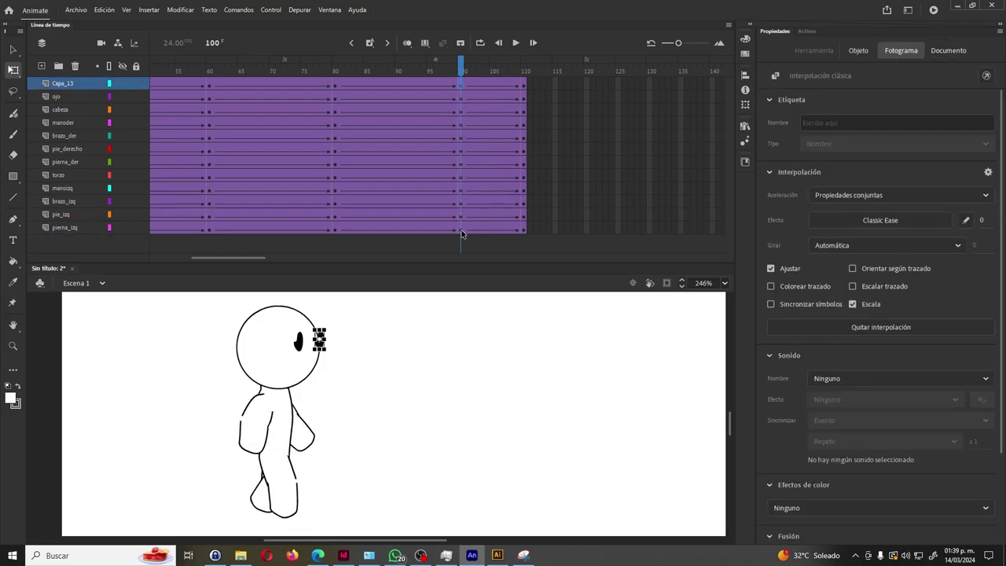
pyautogui.keyDown('shift'); pyautogui.click(462, 229); pyautogui.keyUp('shift')
pyautogui.rightClick(462, 230)
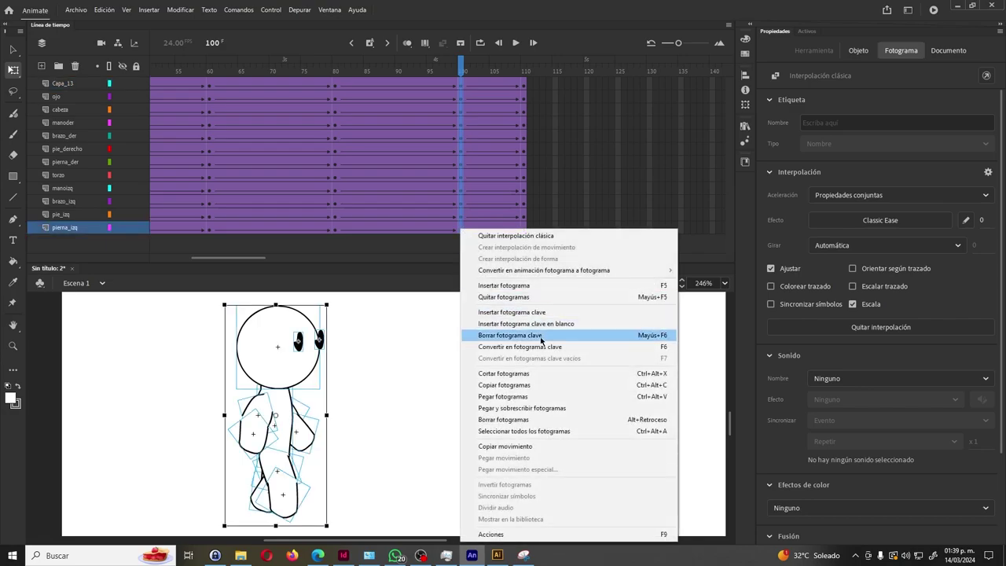
pyautogui.click(539, 335)
# Try to move the final keyframes of all layers from frame 110 to frame 100, and undo the move.
pyautogui.moveTo(522, 85); pyautogui.dragTo(460, 234)
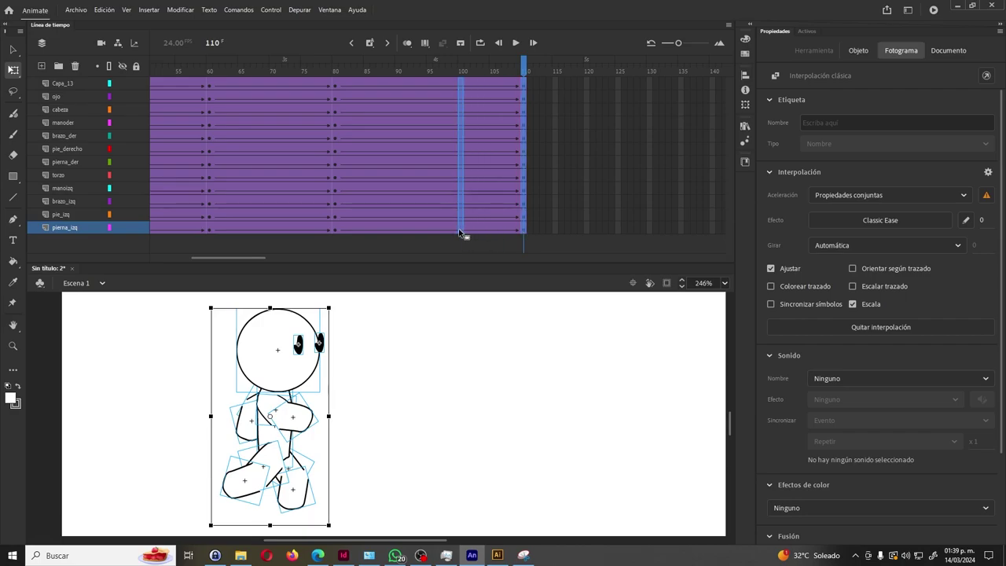
pyautogui.moveTo(460, 233); pyautogui.dragTo(462, 231)
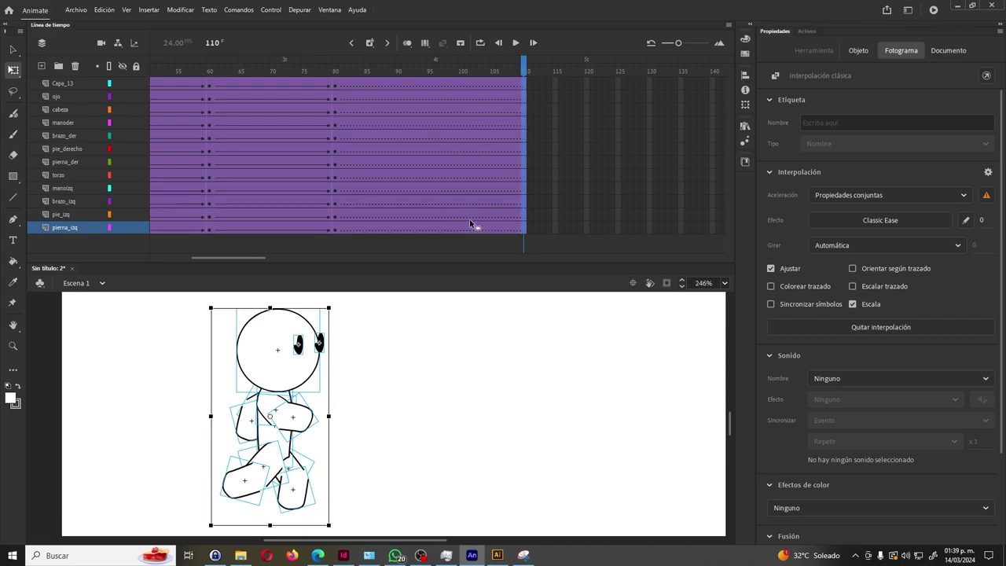
pyautogui.hotkey('ctrl', 'z')
pyautogui.hotkey('ctrl', 'z')
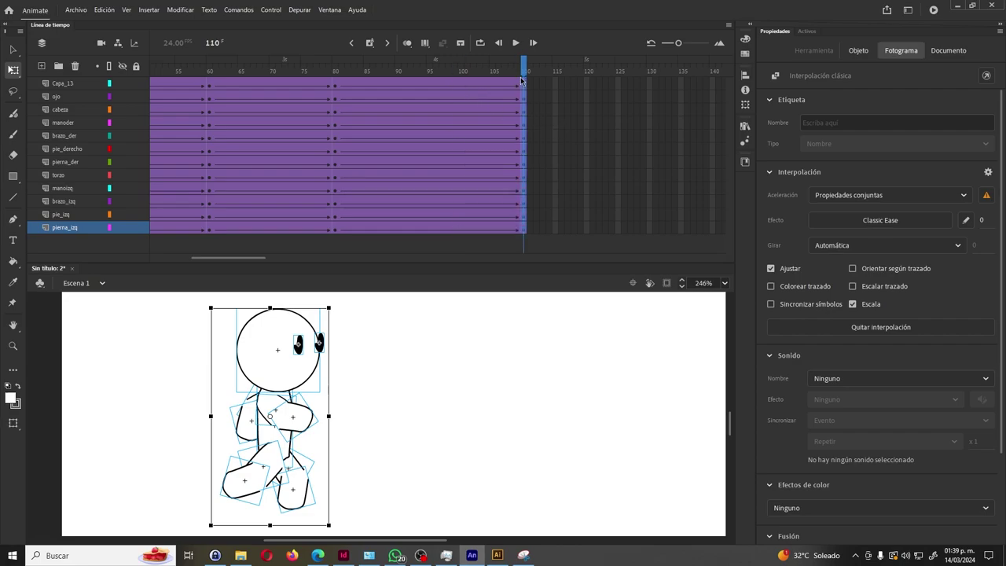
# Move the frame 110 keyframes of all layers to frame 100 and remove the leftover frames 101 to 110.
pyautogui.moveTo(524, 86); pyautogui.dragTo(463, 81)
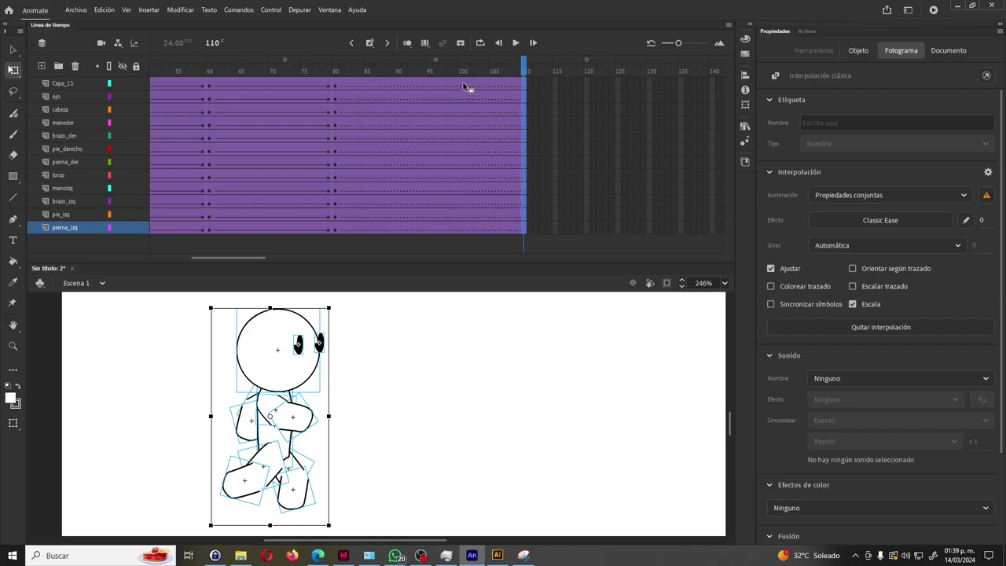
pyautogui.click(464, 82)
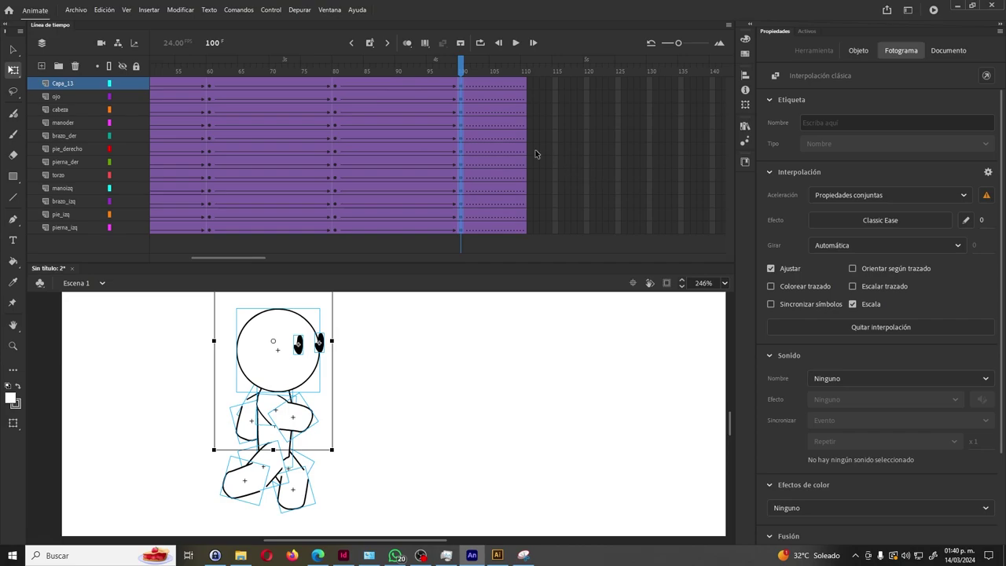
pyautogui.click(511, 96)
pyautogui.click(523, 83)
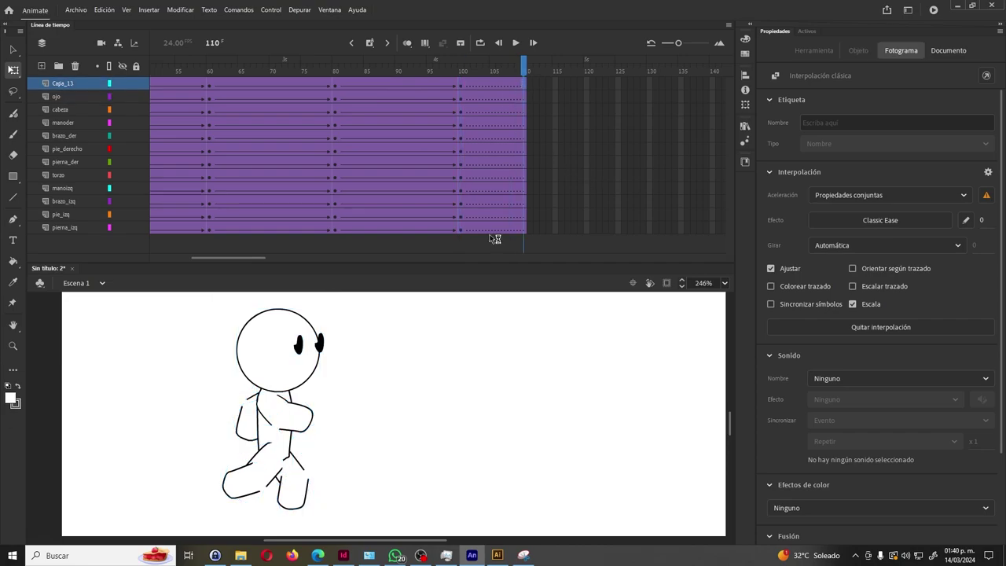
pyautogui.keyDown('shift'); pyautogui.click(468, 231); pyautogui.keyUp('shift')
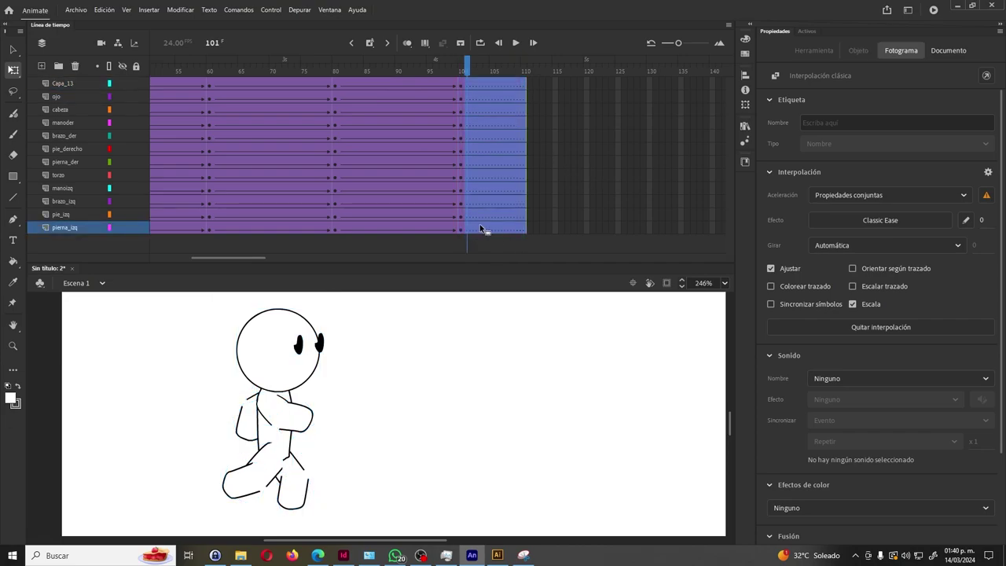
pyautogui.rightClick(491, 172)
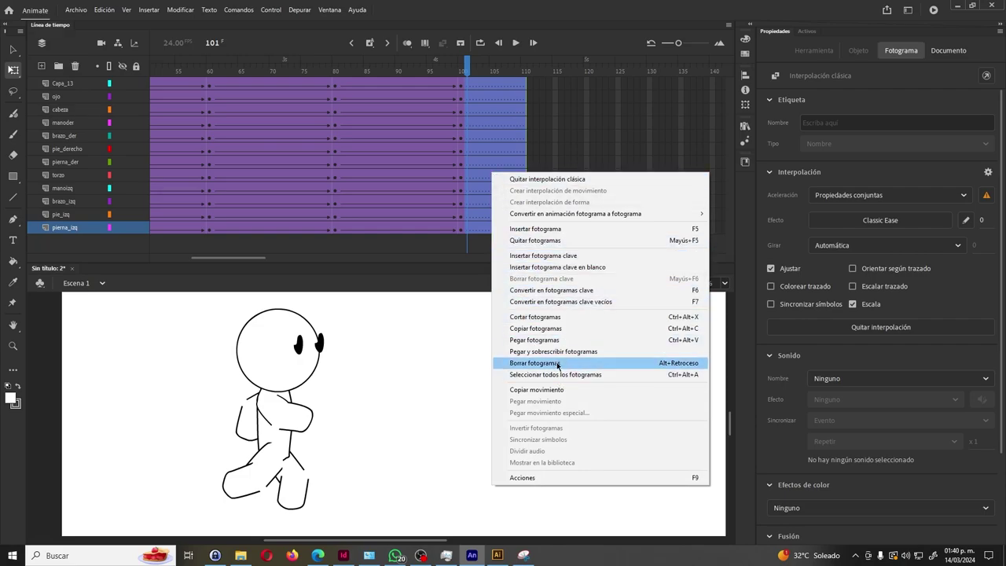
pyautogui.click(574, 243)
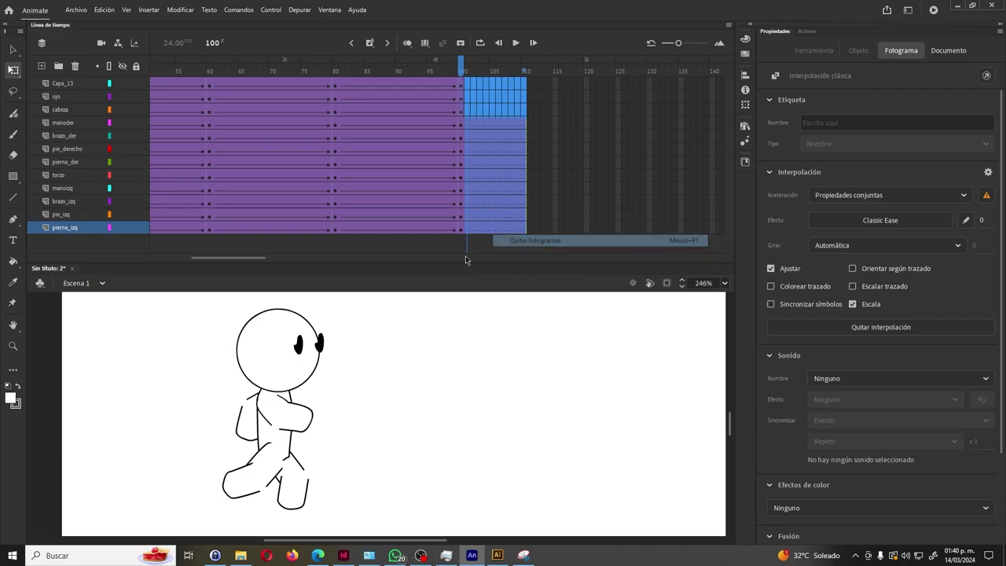
pyautogui.click(517, 175)
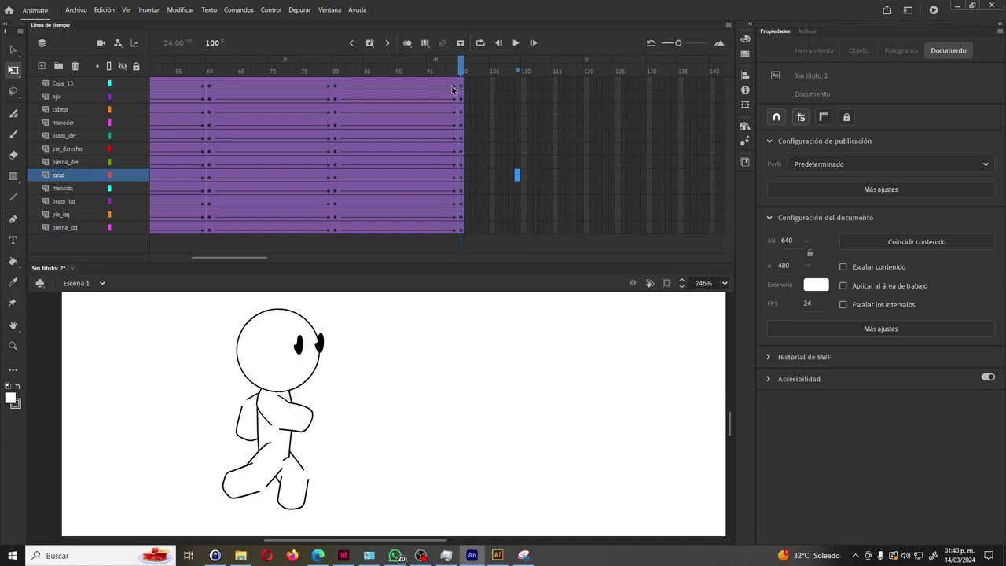
# Test the movie to review the simplified walk, and return to the start of the timeline.
pyautogui.hotkey('ctrl', 'Return')
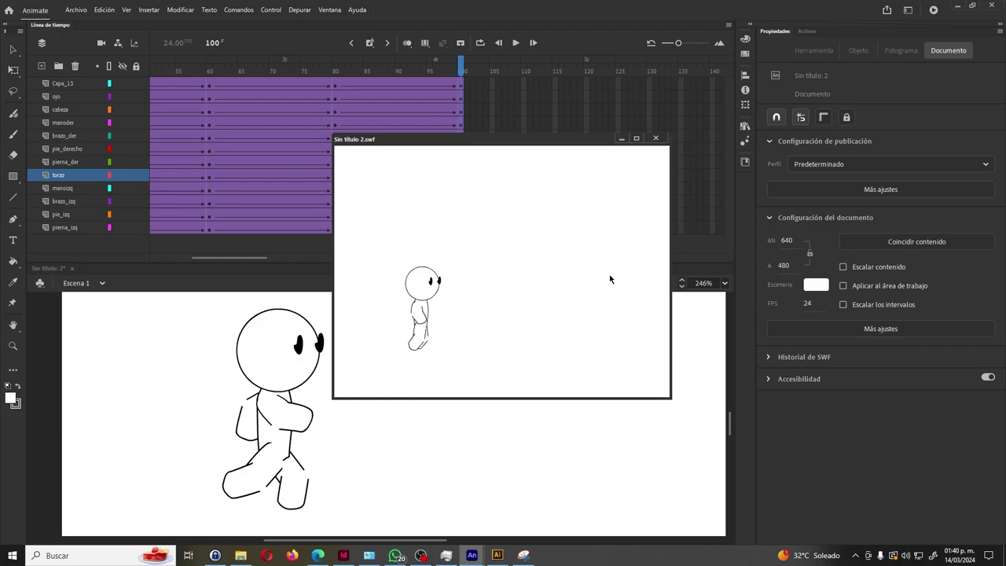
pyautogui.click(661, 140)
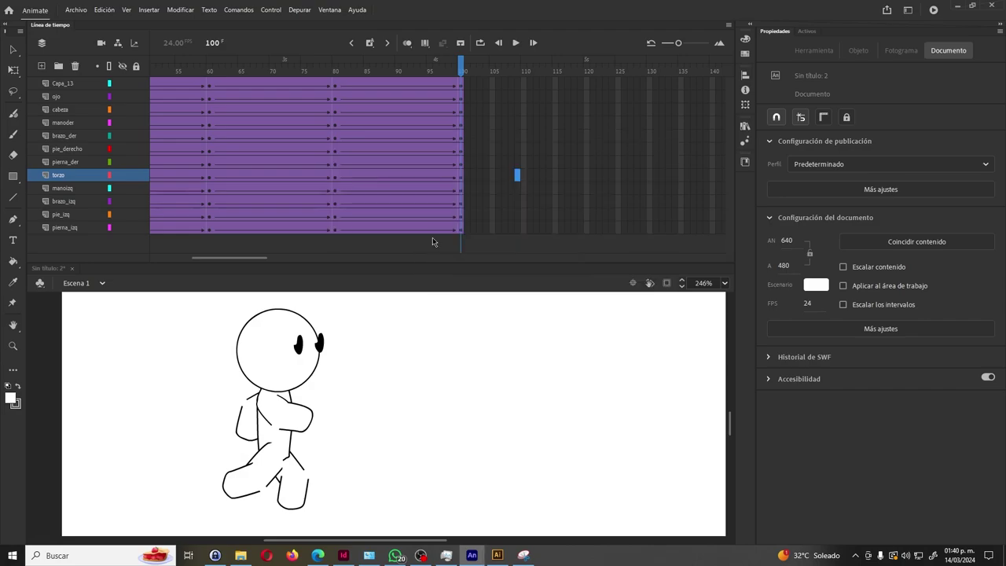
pyautogui.moveTo(259, 258); pyautogui.dragTo(173, 264)
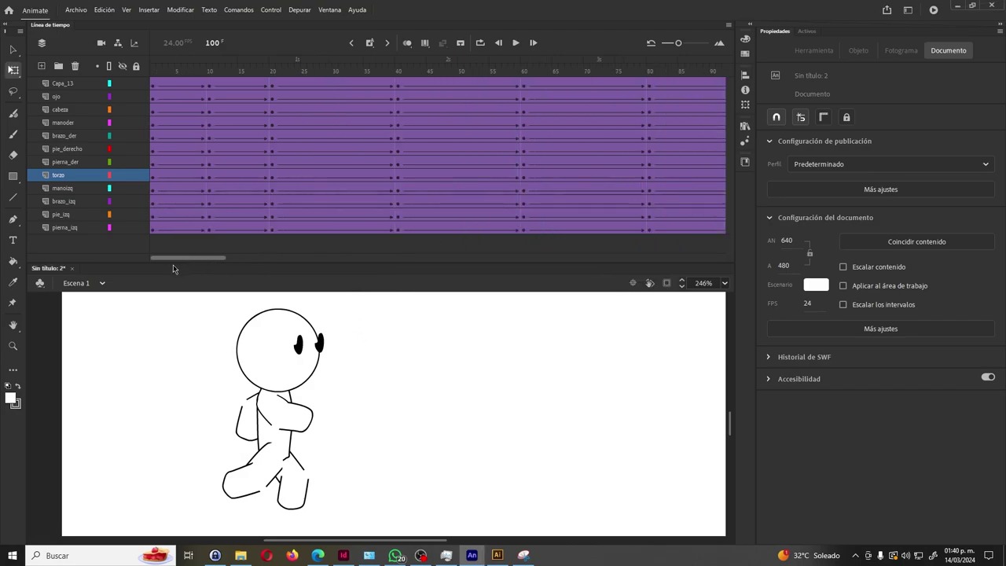
# Add a keyframe at frame 50 on the cabeza layer and nudge the head slightly down.
pyautogui.click(68, 111)
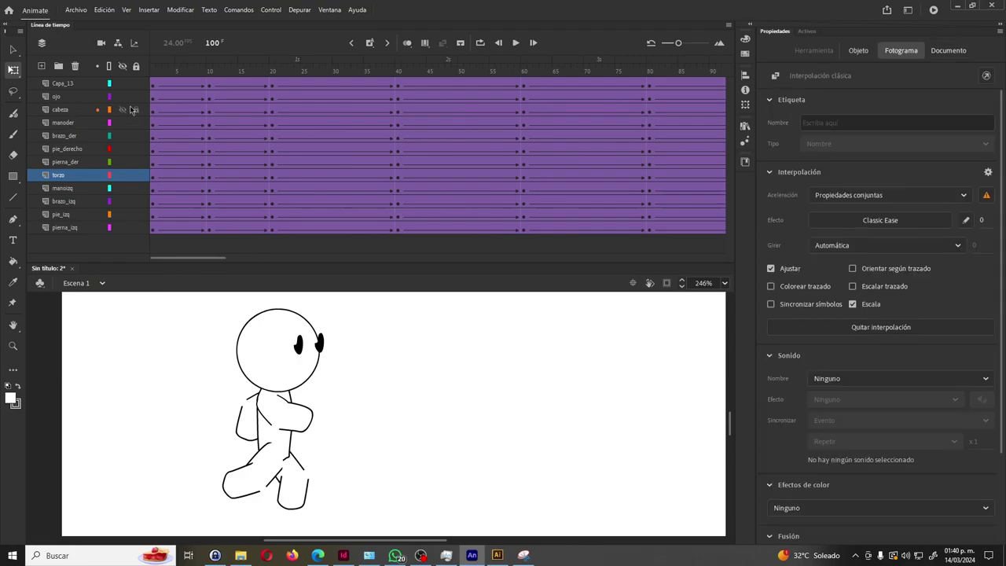
pyautogui.click(460, 112)
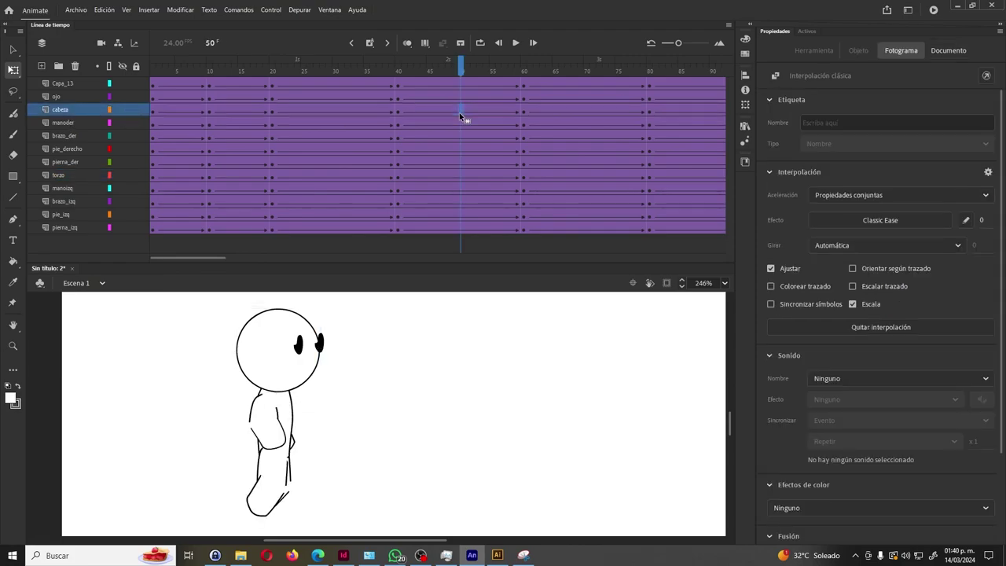
pyautogui.moveTo(460, 62); pyautogui.dragTo(459, 62)
pyautogui.click(460, 115)
pyautogui.click(290, 364)
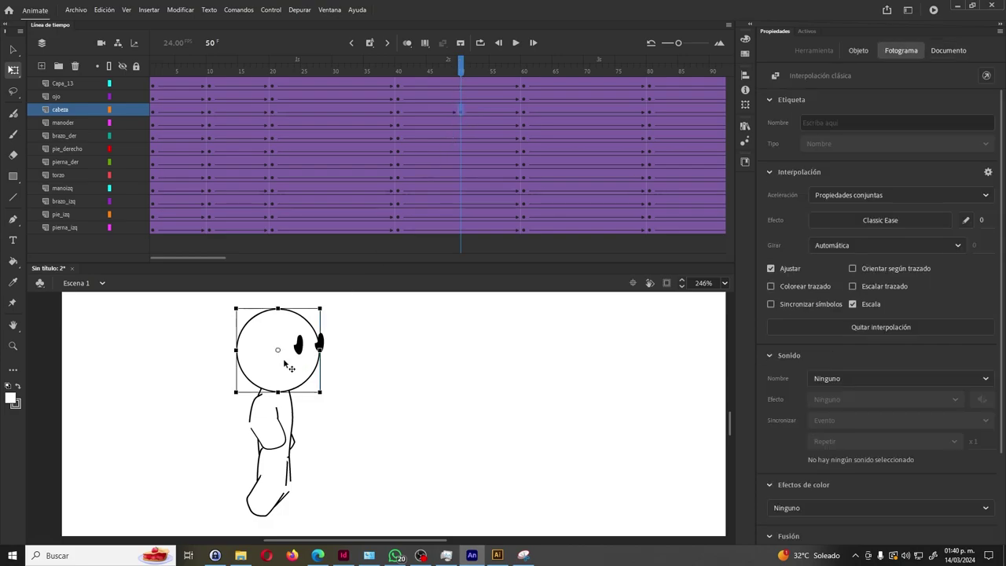
pyautogui.press('Down')
pyautogui.press('Down')
pyautogui.press('Down')
pyautogui.press('Down')
pyautogui.press('Down')
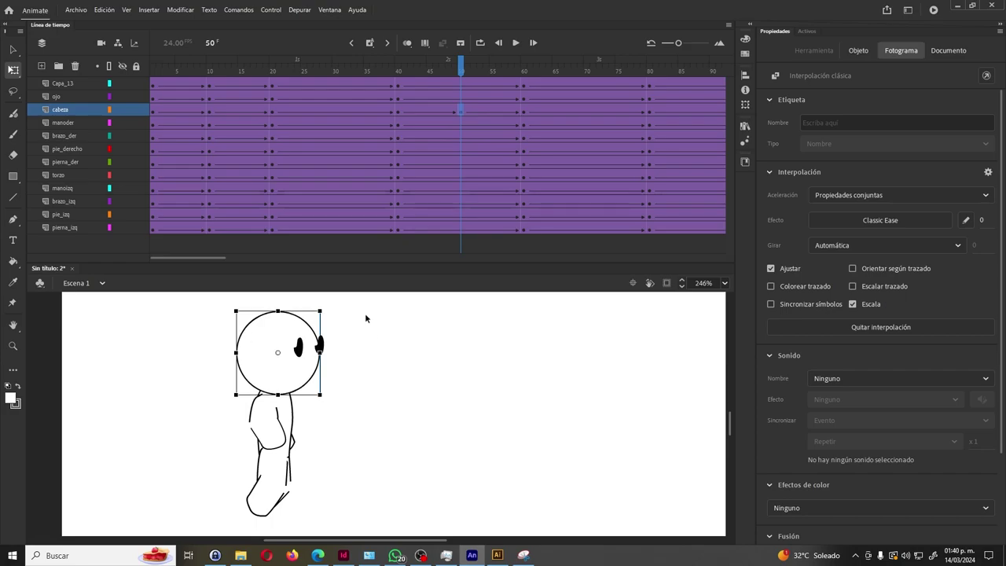
# Add a keyframe at frame 29 on the cabeza layer and nudge the head slightly down.
pyautogui.click(329, 78)
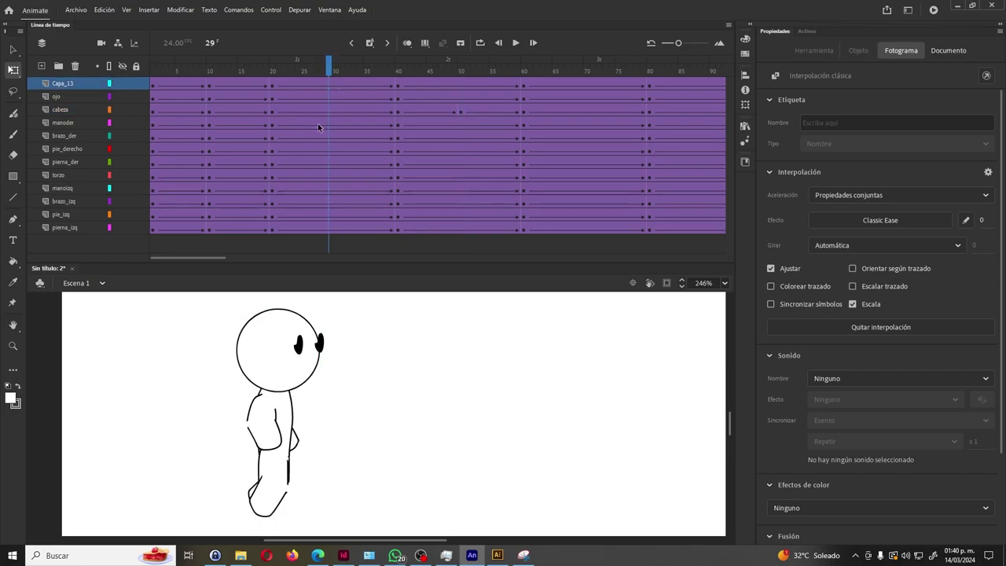
pyautogui.click(329, 111)
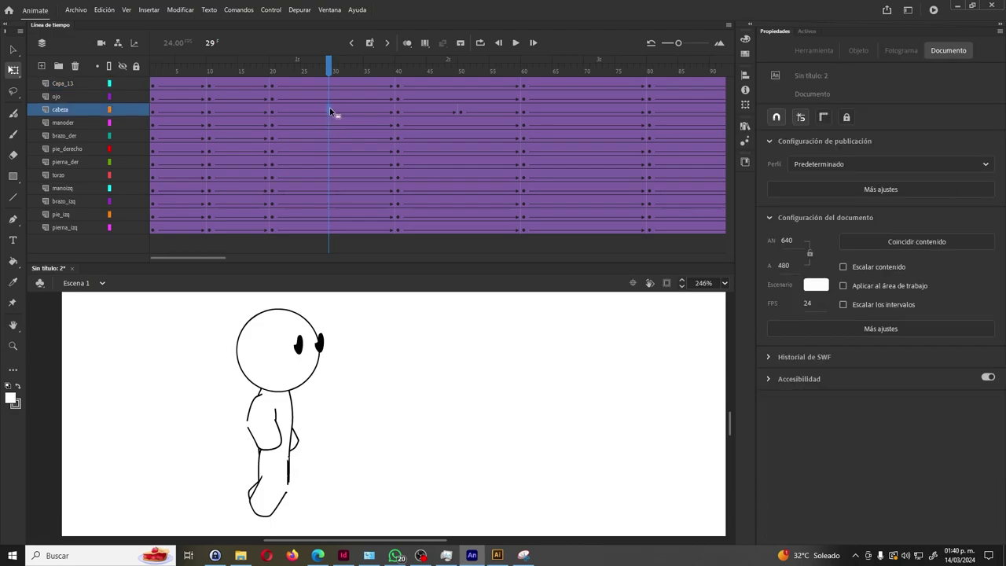
pyautogui.press('F6')
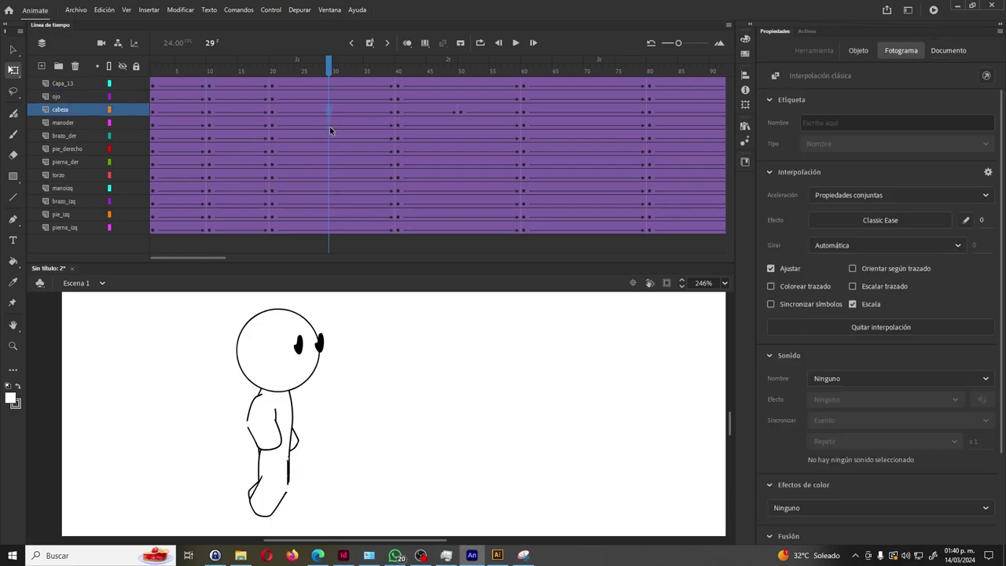
pyautogui.press('Down')
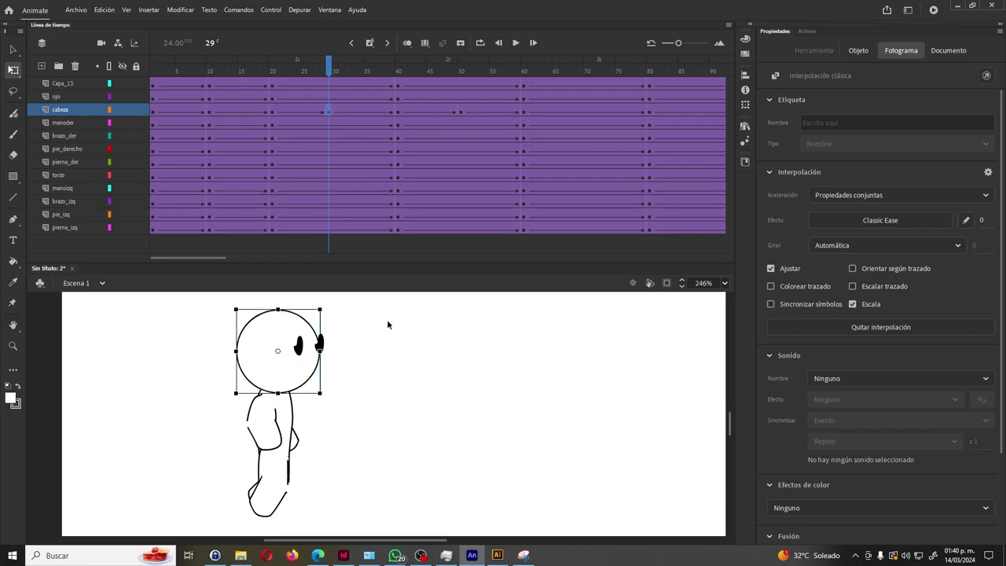
# Add a keyframe at frame 70 on the cabeza layer and lower the head a little, fine-tuning its height.
pyautogui.moveTo(329, 70); pyautogui.dragTo(589, 94)
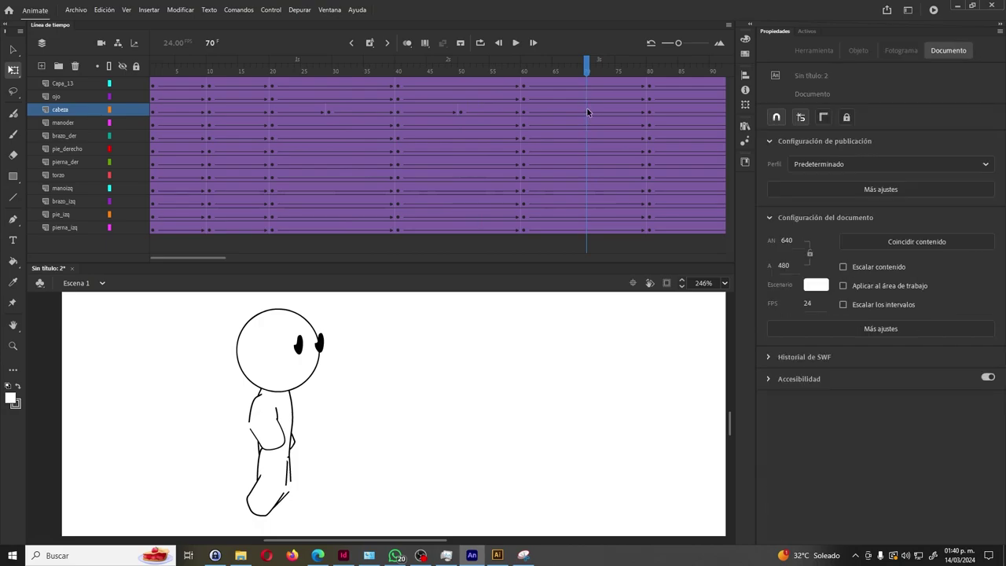
pyautogui.click(588, 112)
pyautogui.click(311, 342)
pyautogui.press('Down')
pyautogui.press('Up')
pyautogui.press('Up')
pyautogui.press('Up')
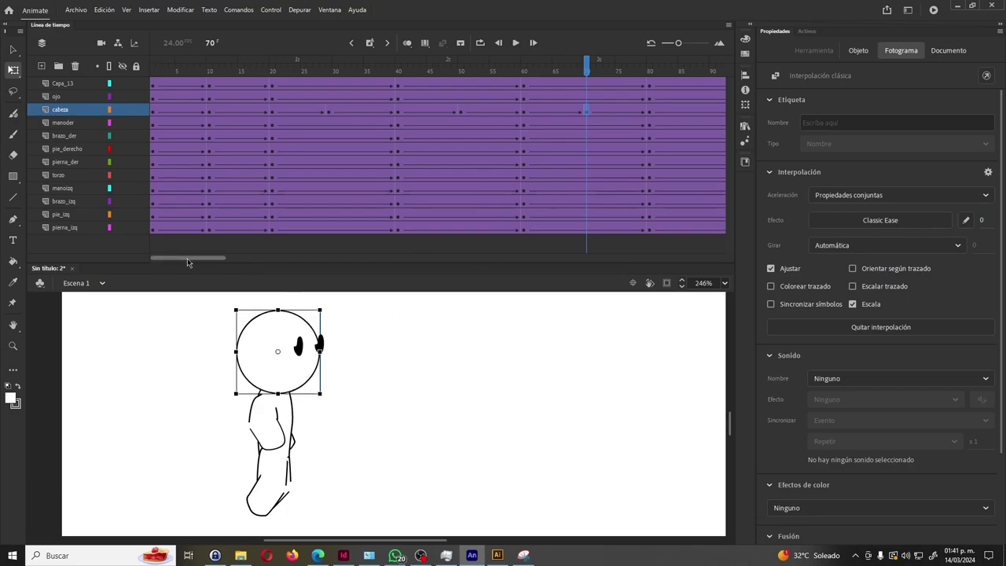
# Copy the cabeza layer's keyframe at frame 70 and paste it at frame 90.
pyautogui.click(462, 112)
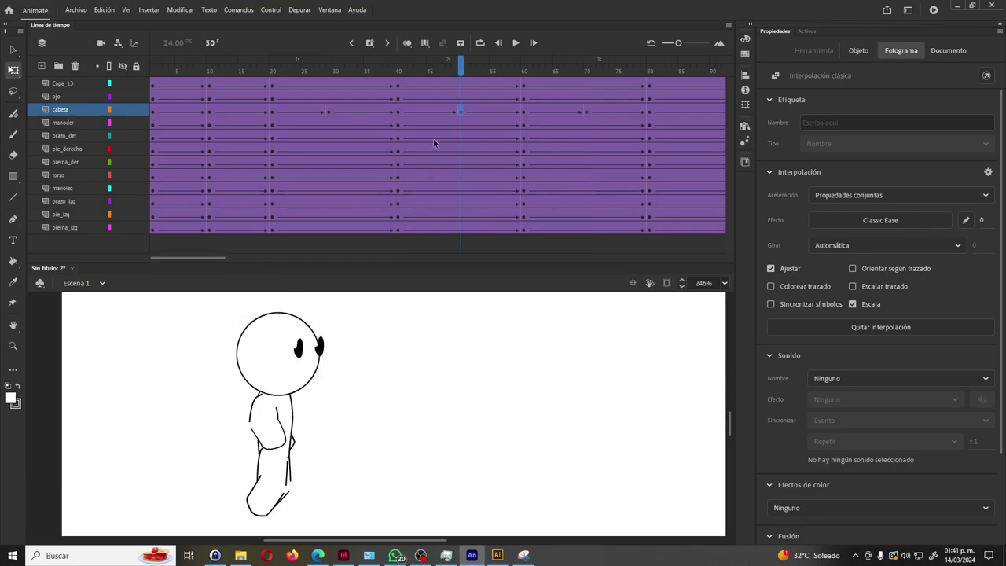
pyautogui.click(330, 112)
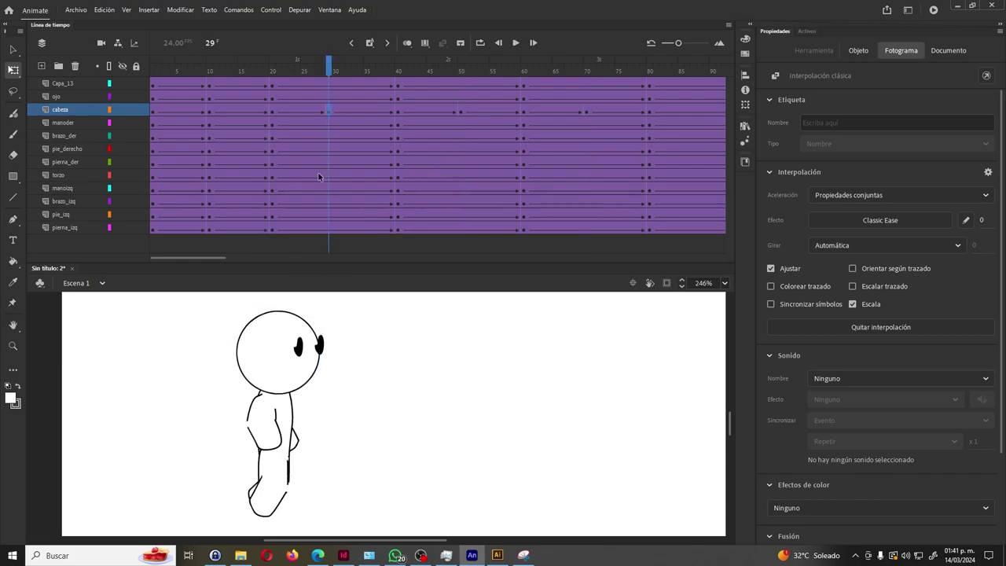
pyautogui.click(272, 111)
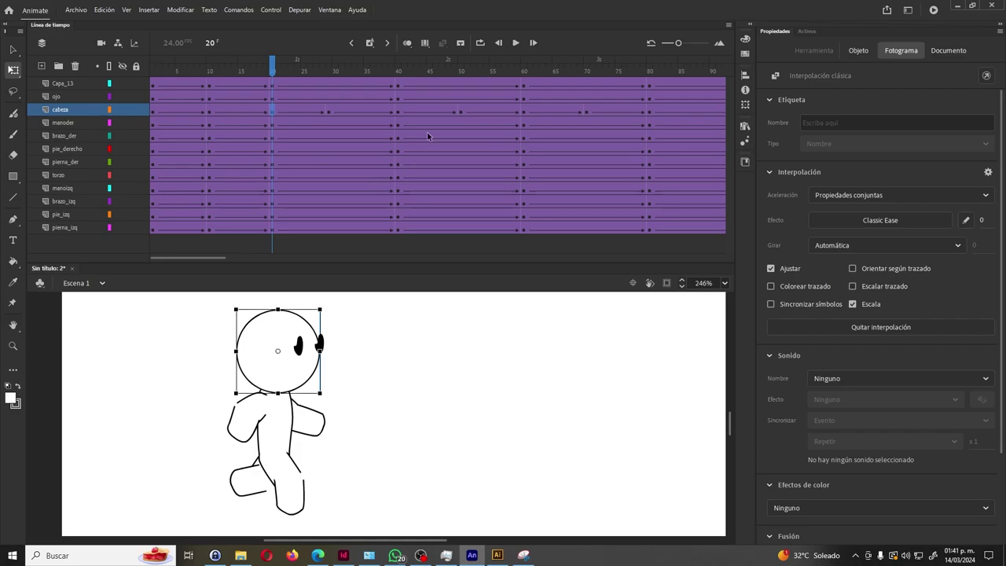
pyautogui.click(398, 113)
pyautogui.click(649, 112)
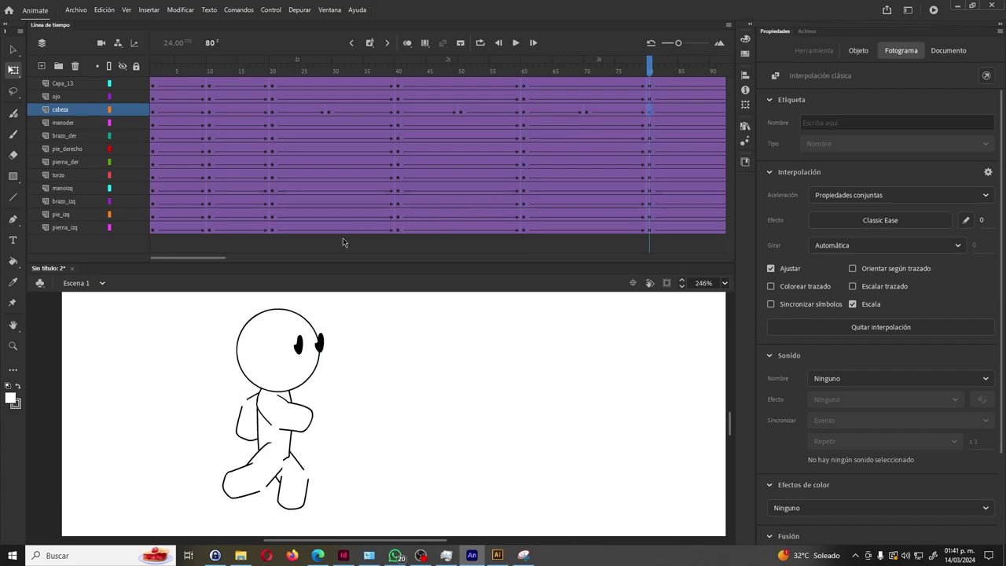
pyautogui.moveTo(226, 258); pyautogui.dragTo(260, 260)
pyautogui.click(461, 115)
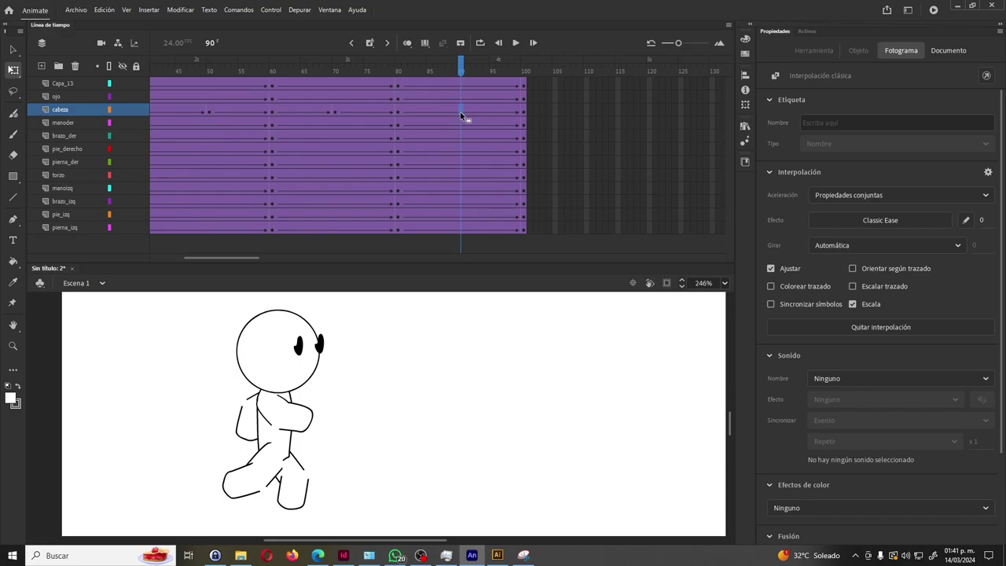
pyautogui.click(333, 113)
pyautogui.rightClick(332, 113)
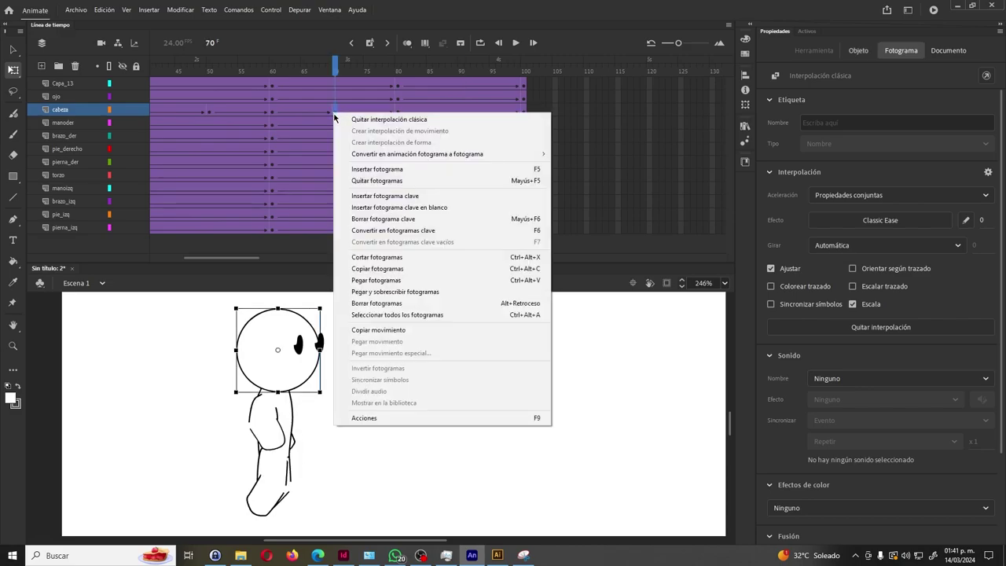
pyautogui.click(372, 280)
pyautogui.click(462, 112)
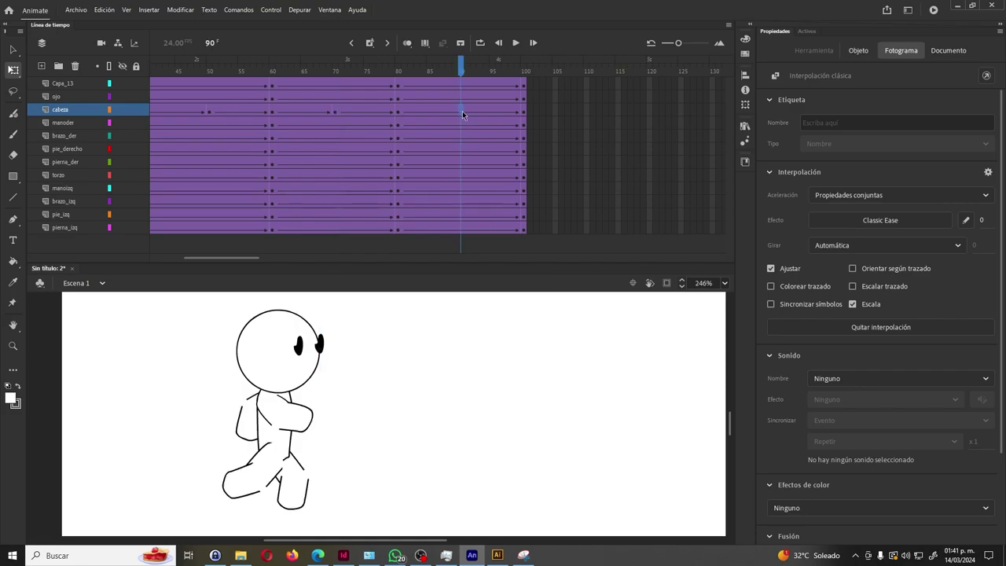
pyautogui.rightClick(463, 111)
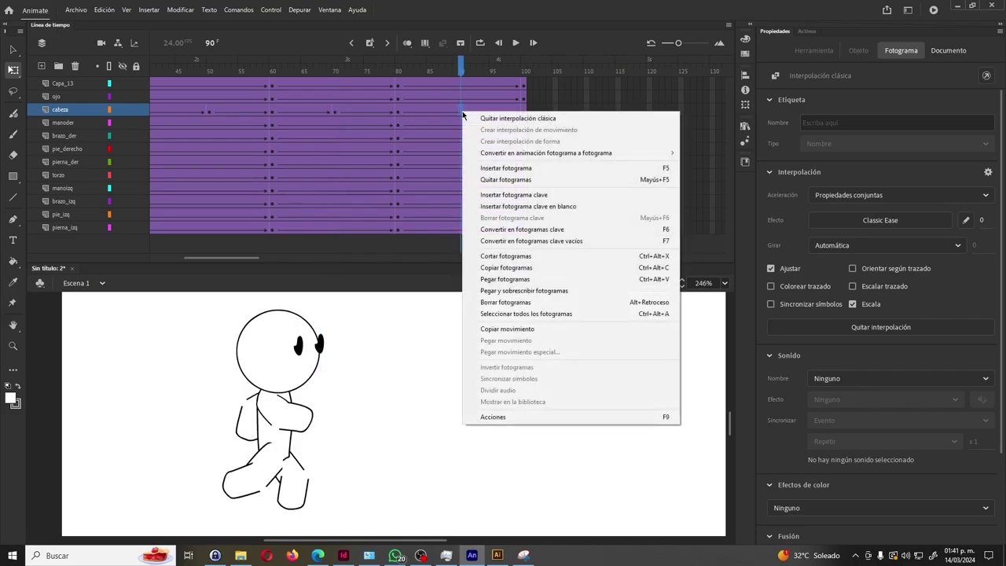
pyautogui.click(515, 279)
# Scrub back through the timeline and test the movie to review the walk with the head movement.
pyautogui.moveTo(462, 68); pyautogui.dragTo(291, 92)
pyautogui.hotkey('ctrl', 'Return')
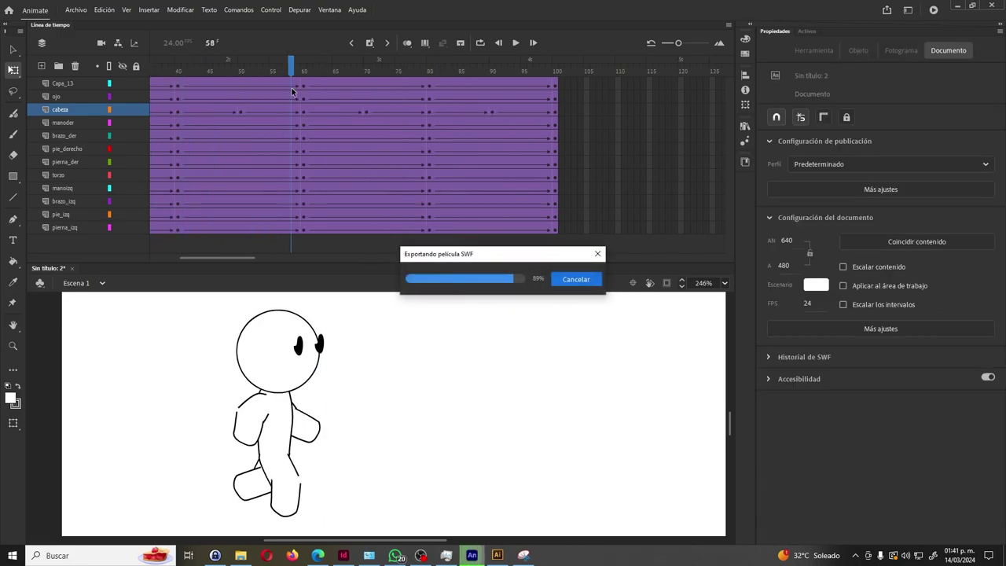